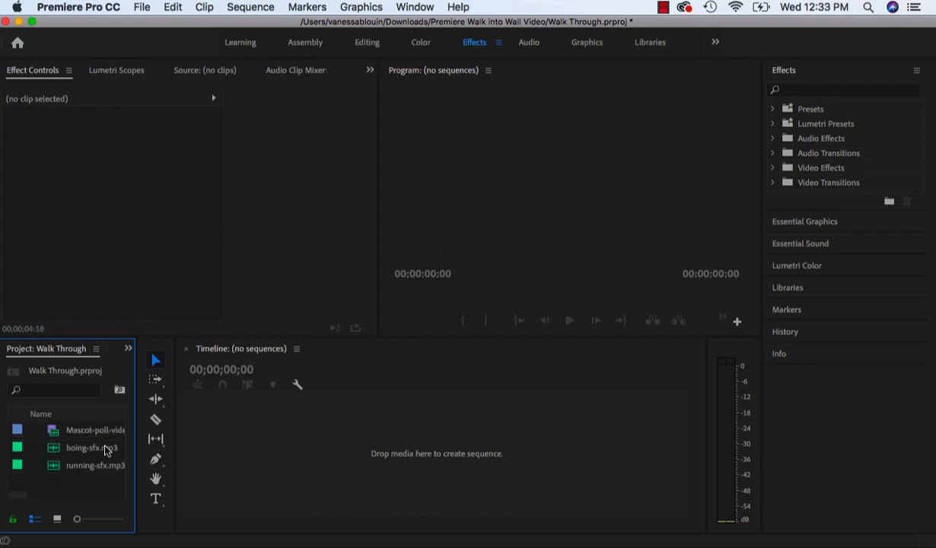
Step: Check the three imported clips, then widen the Project panel until their full names show
left_click(76, 430)
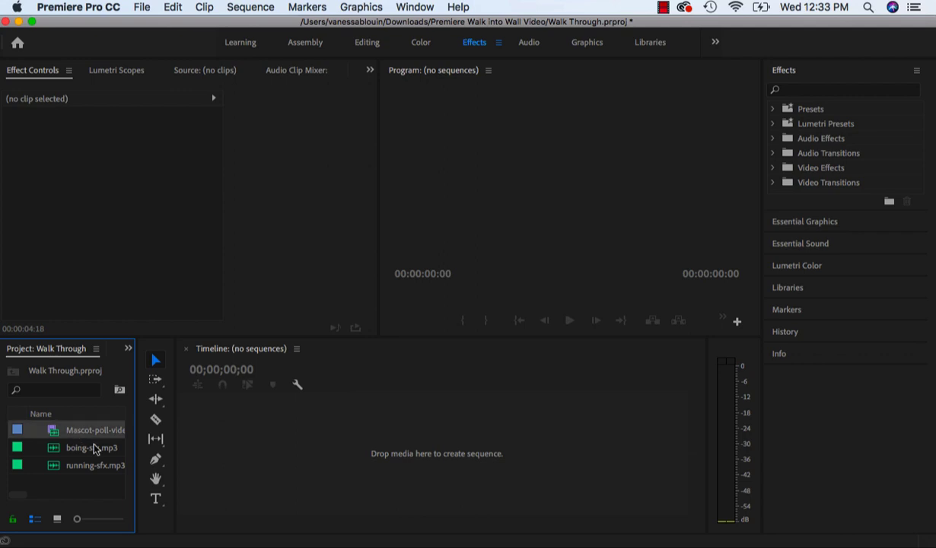
left_click(92, 450)
left_click(95, 465)
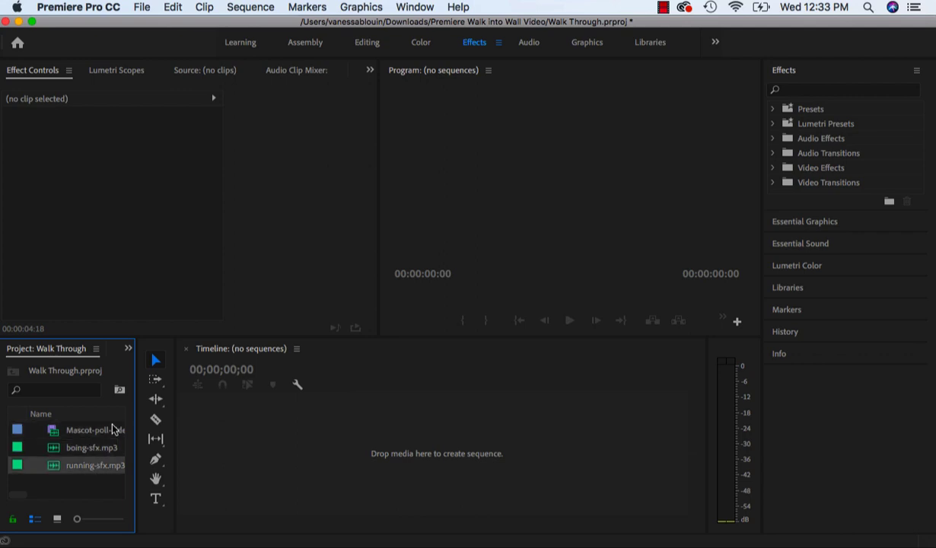
left_click_drag(136, 419, 178, 415)
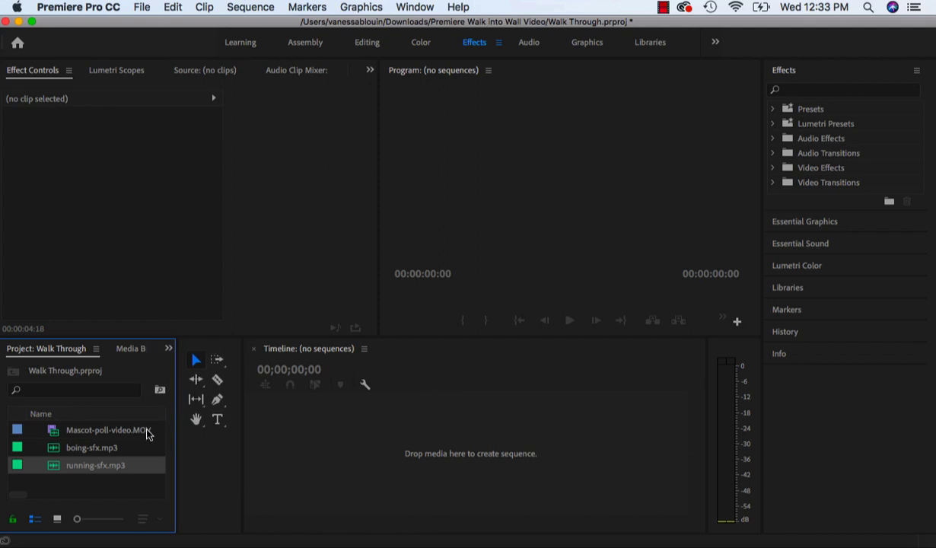
left_click(147, 434)
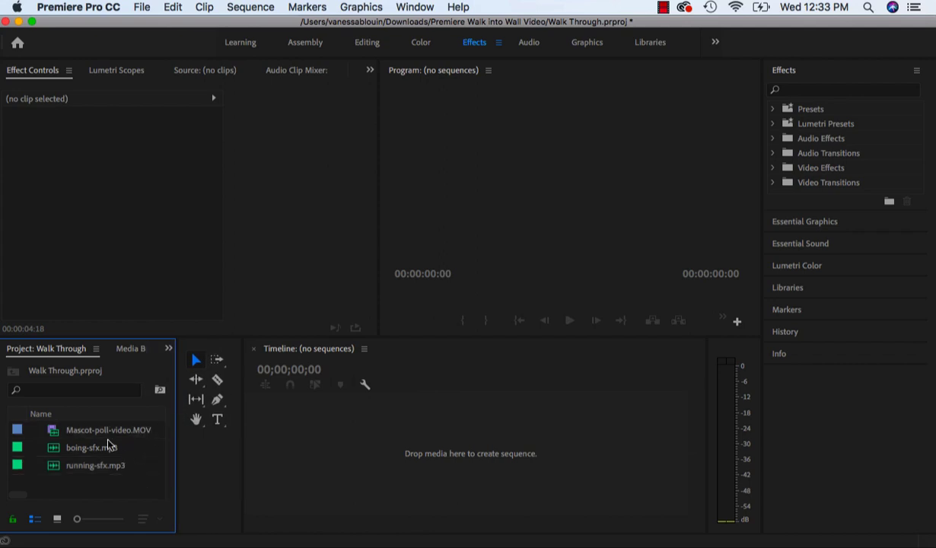
Step: Build a sequence from Mascot-poll-video.MOV and delete its A1 audio, keeping only the V1 video
left_click_drag(59, 435, 339, 436)
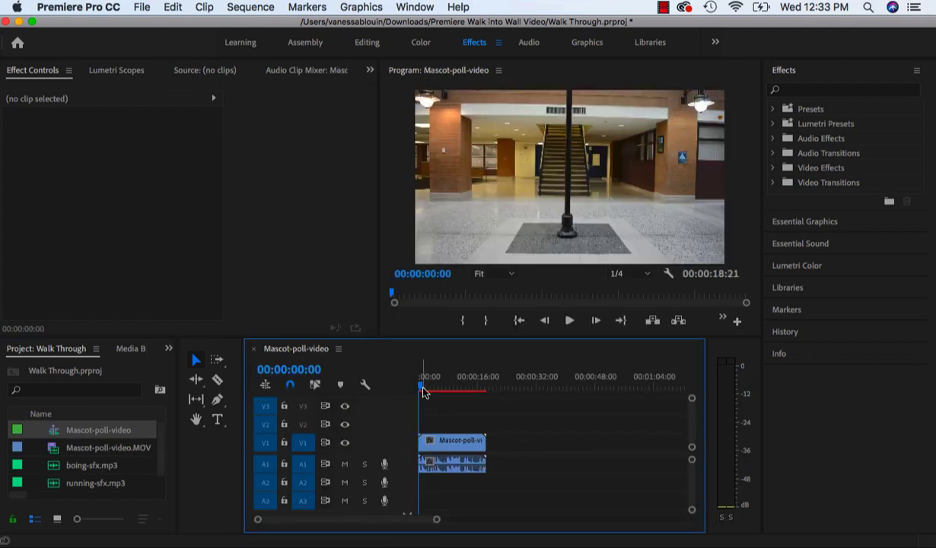
mouse_move(422, 388)
left_mouse_down()
mouse_move(462, 389)
mouse_move(428, 388)
left_mouse_up()
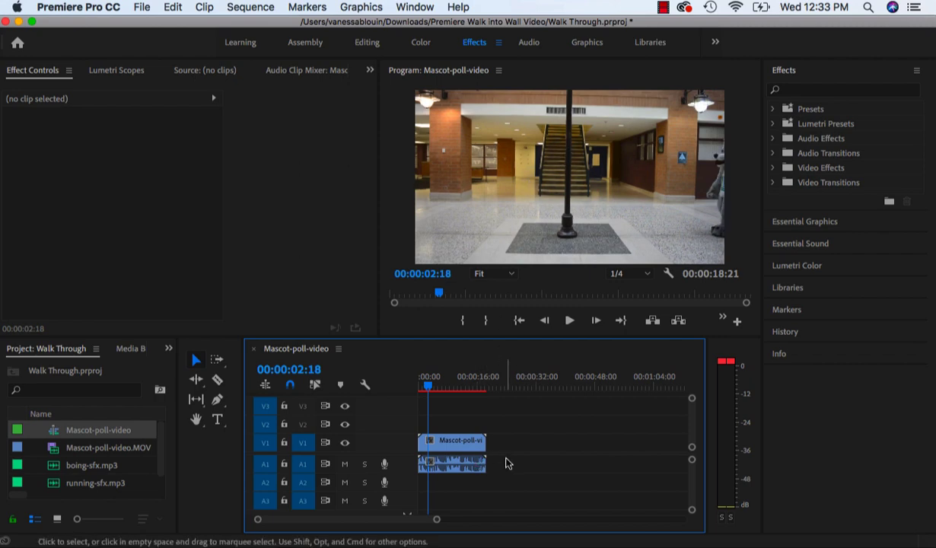
left_click(470, 463)
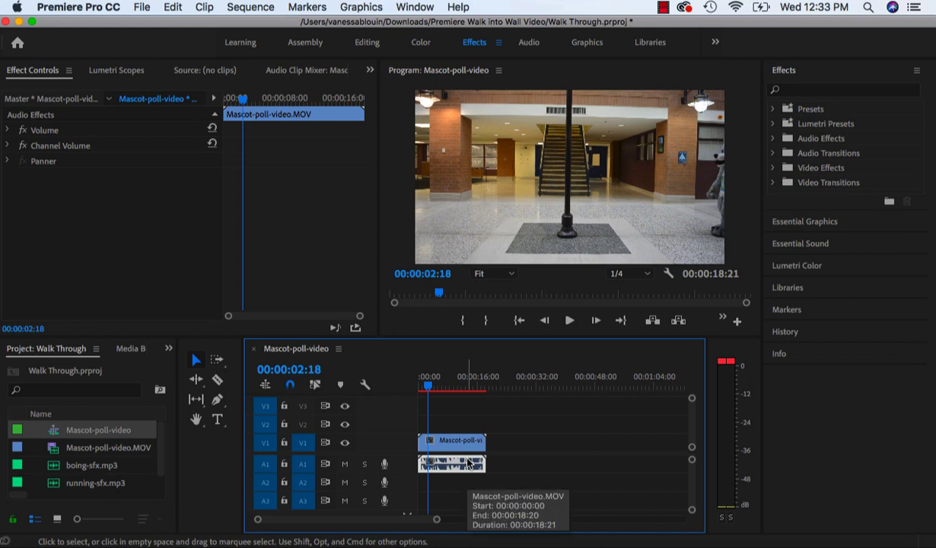
key("Delete")
key("super+z")
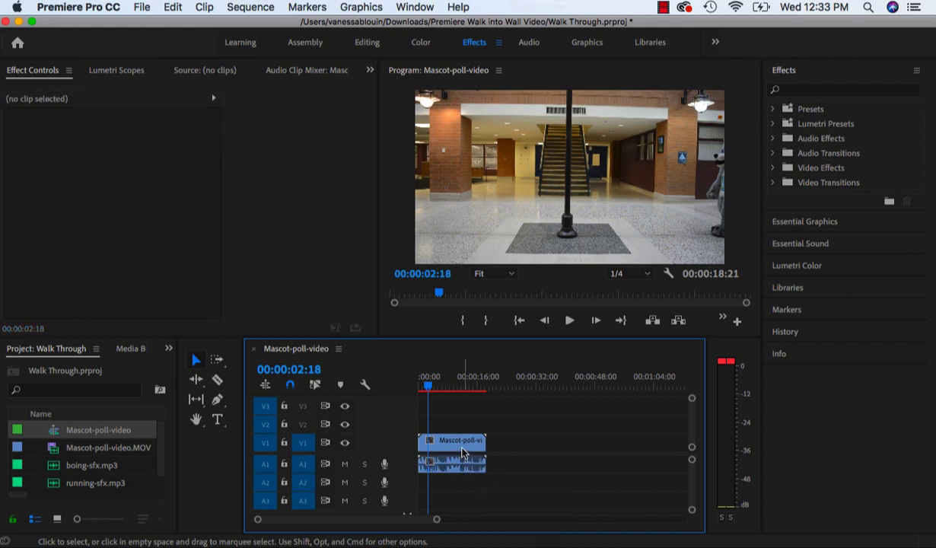
right_click(464, 450)
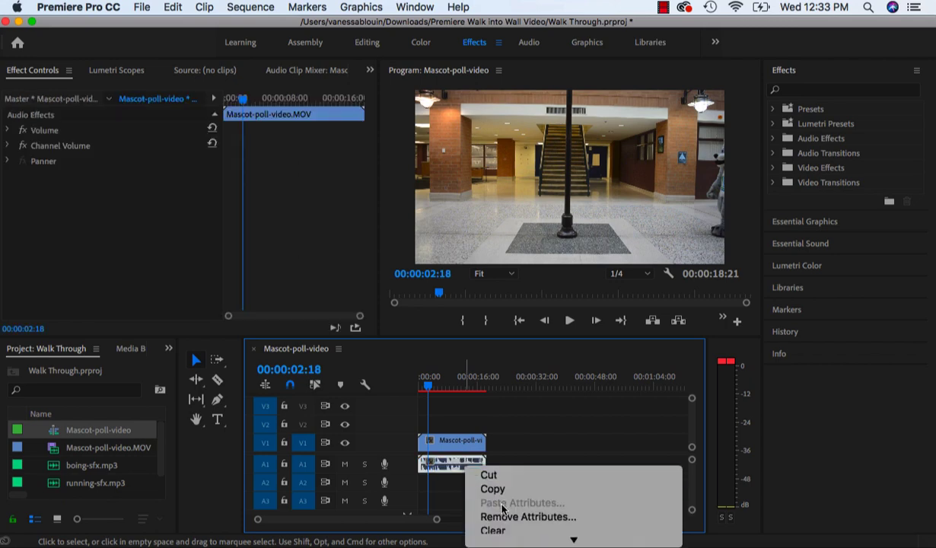
scroll(506, 519, "down", 5)
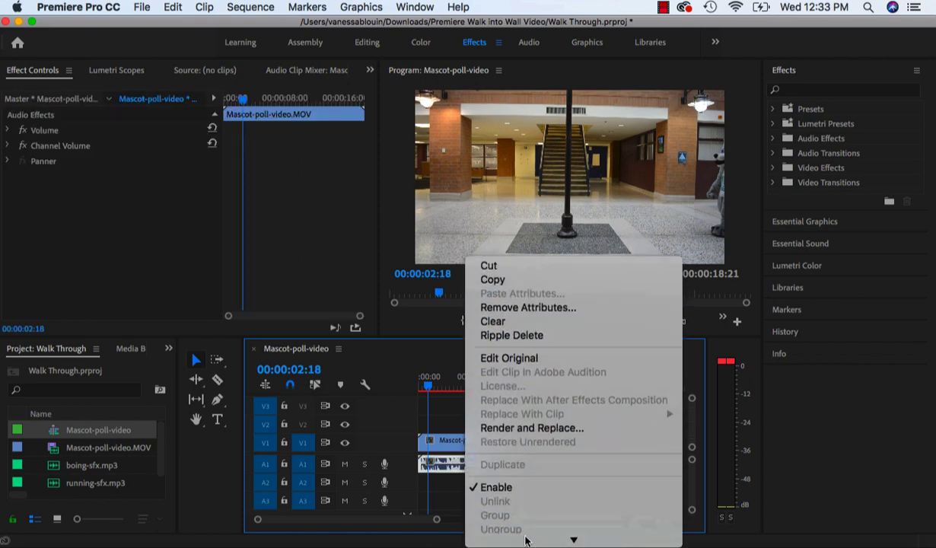
left_click(434, 394)
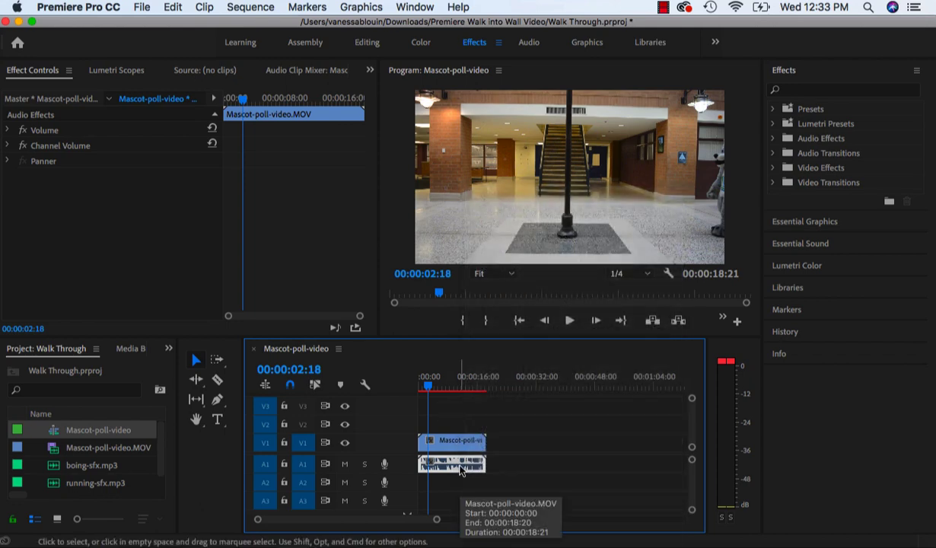
key("Delete")
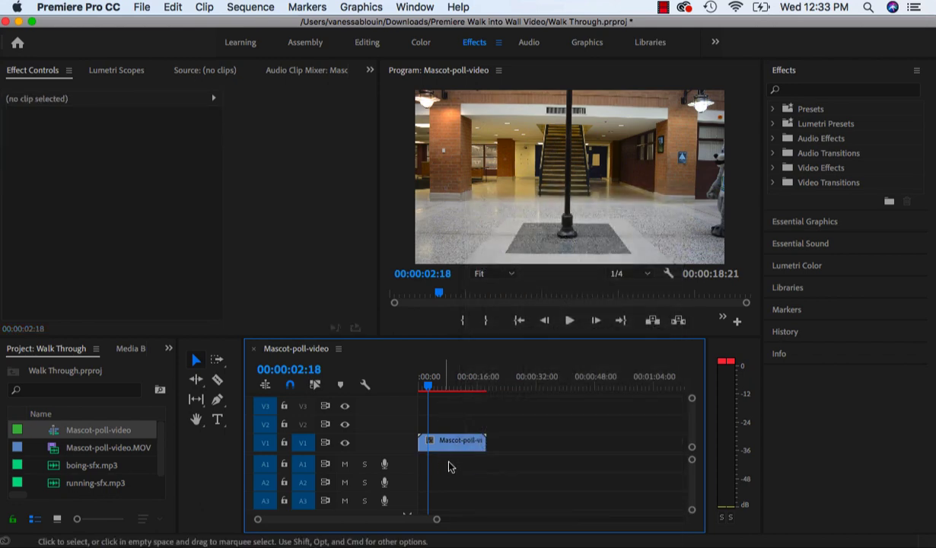
Step: Scrub through the walk and park the playhead at 00:00:00:24 on the empty hallway
mouse_move(428, 388)
left_mouse_down()
mouse_move(420, 387)
mouse_move(440, 389)
left_mouse_up()
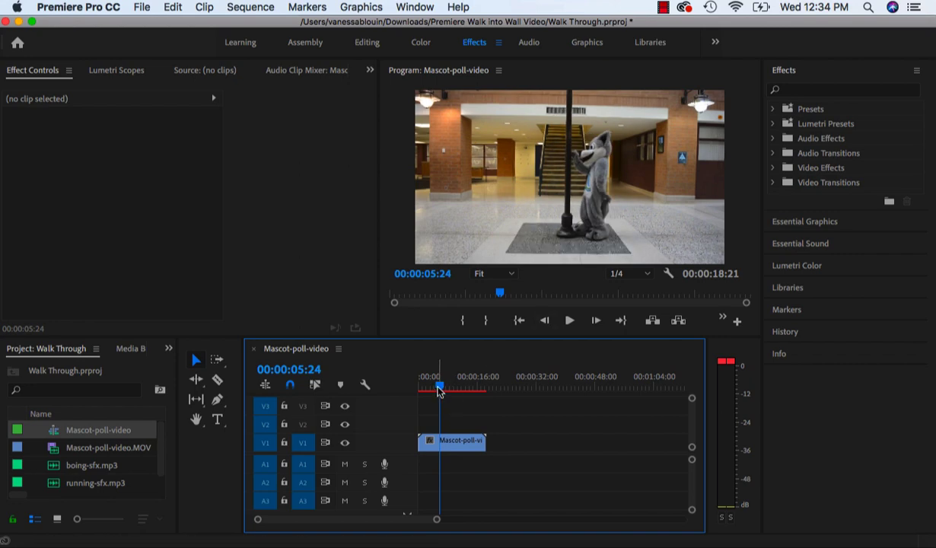
mouse_move(439, 390)
left_mouse_down()
mouse_move(489, 390)
mouse_move(423, 394)
left_mouse_up()
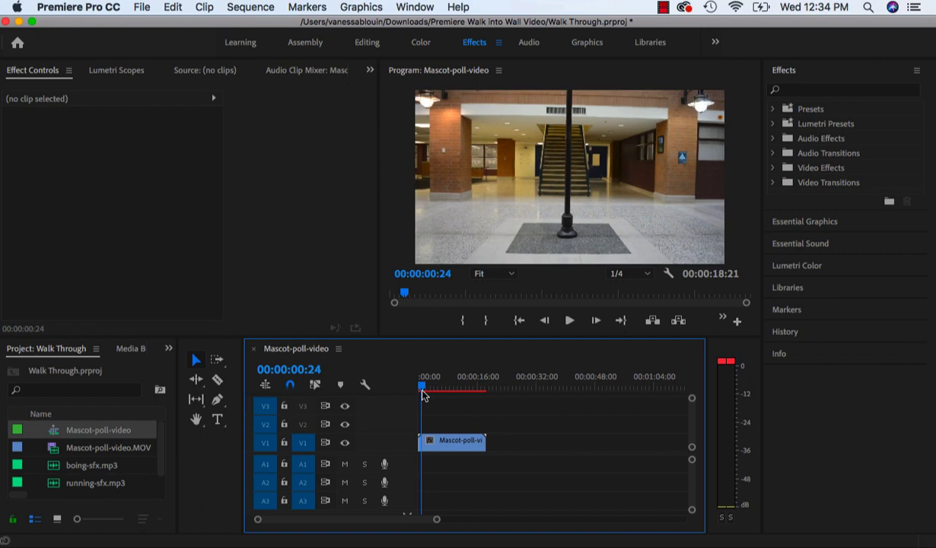
Step: Export a single-frame JPEG named Mascot-poll-video.jpg into the Premiere Walk into Wall Video folder
left_click(141, 6)
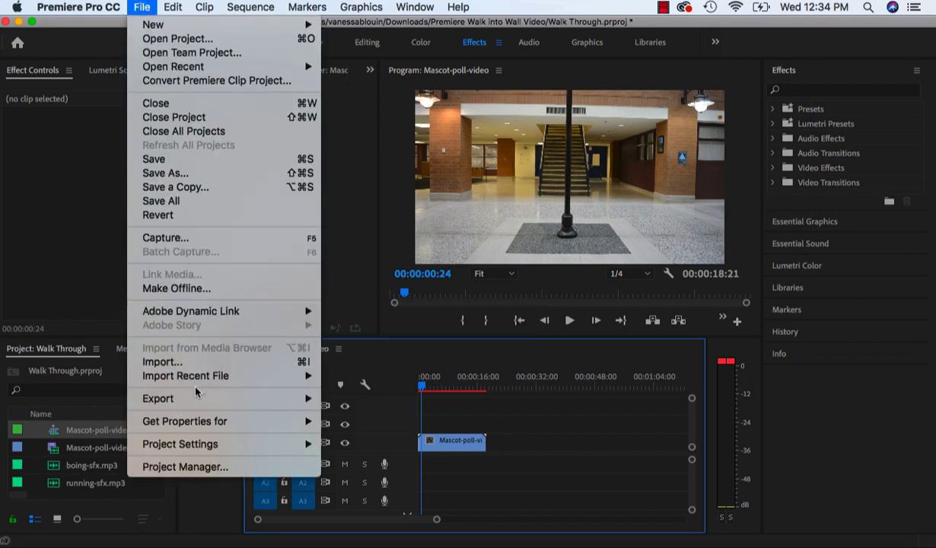
mouse_move(196, 399)
left_click(356, 383)
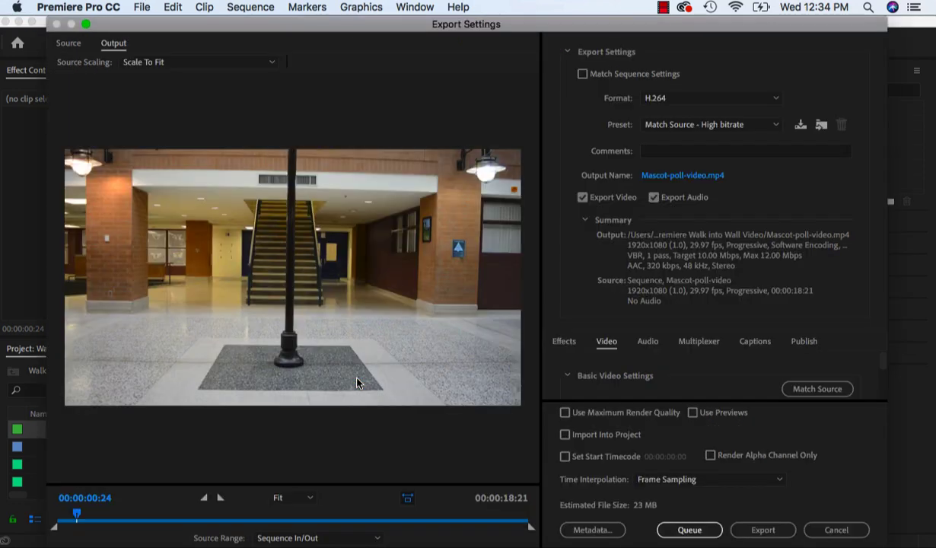
left_click(699, 97)
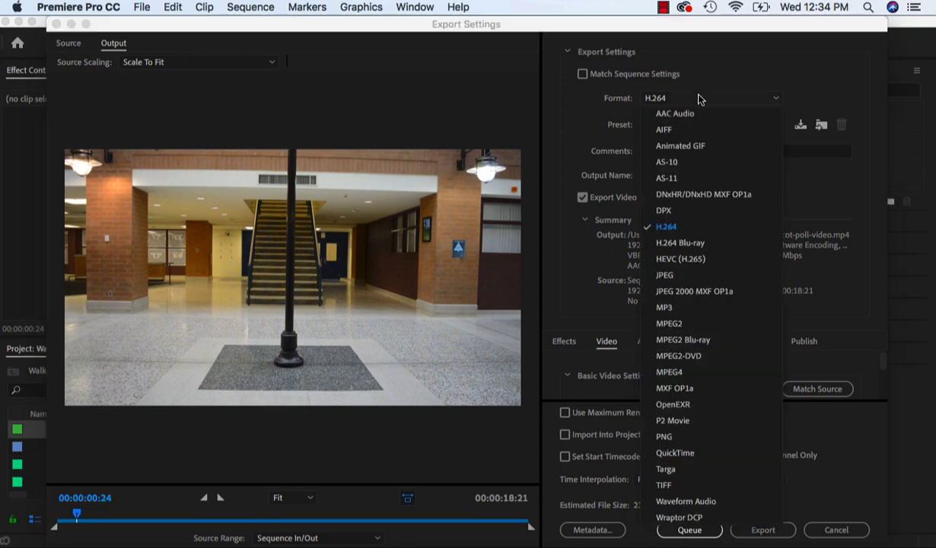
left_click(689, 275)
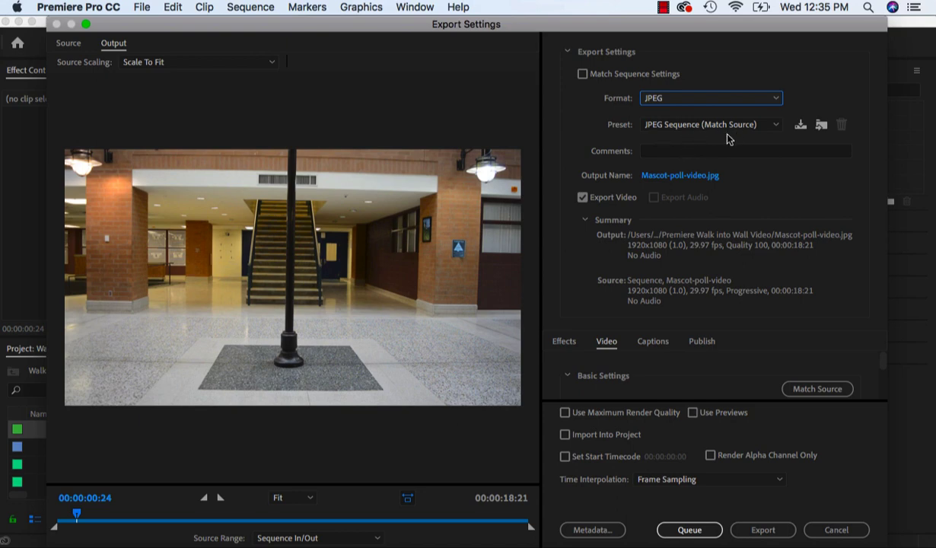
left_click(659, 178)
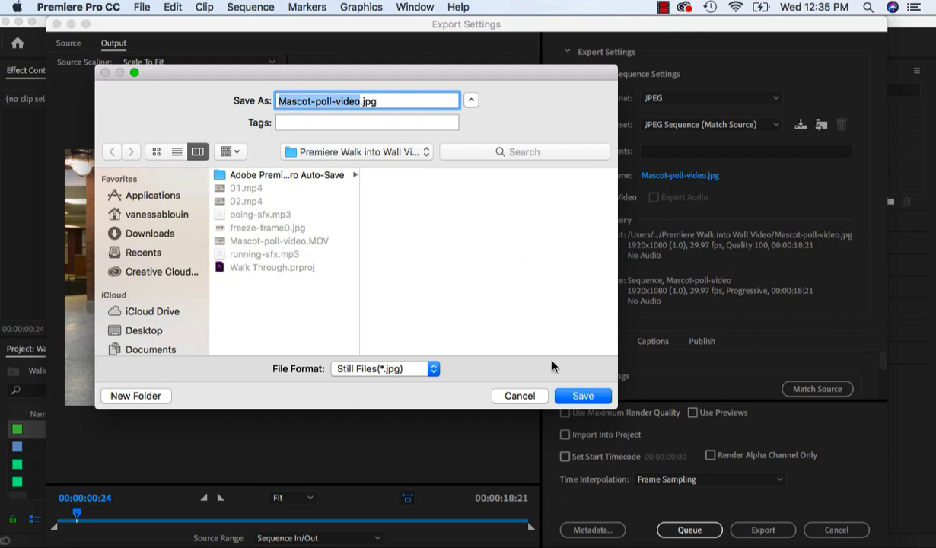
left_click(584, 396)
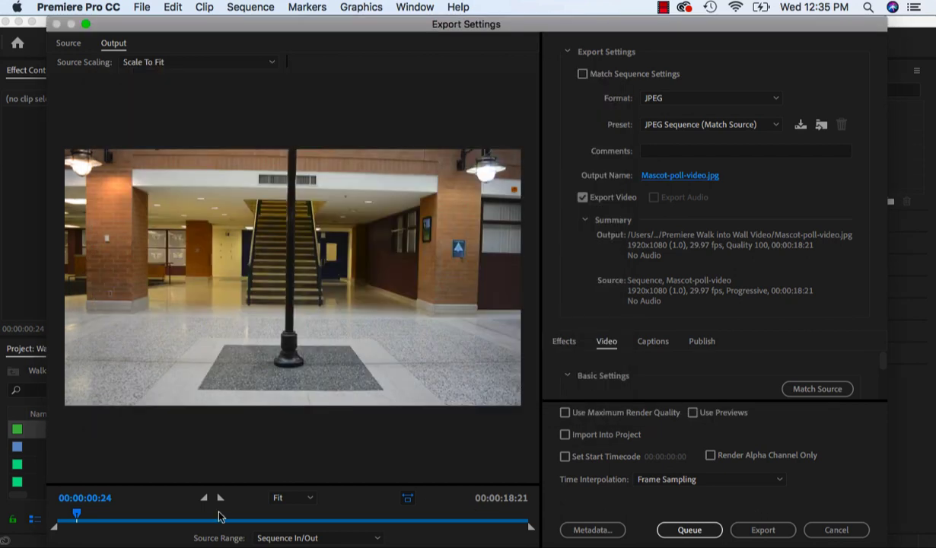
left_click_drag(530, 526, 56, 530)
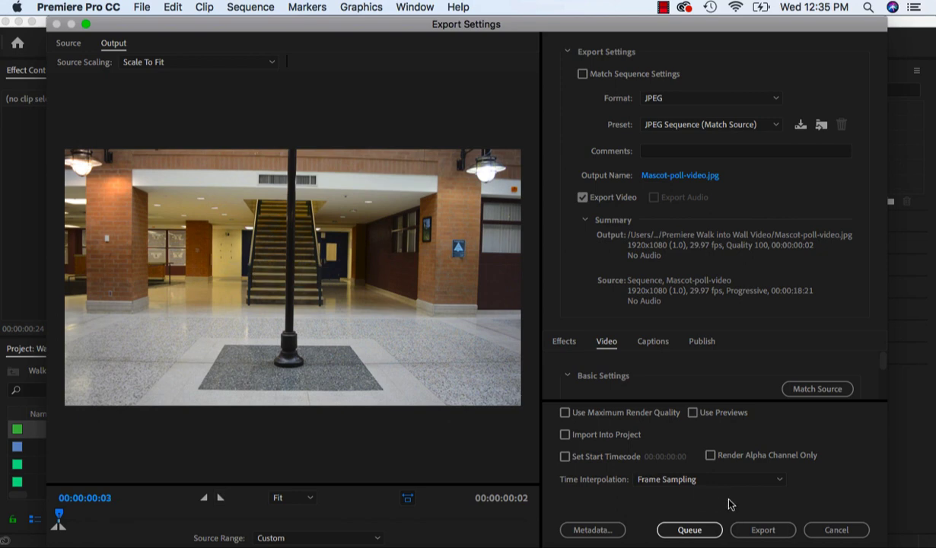
left_click(758, 531)
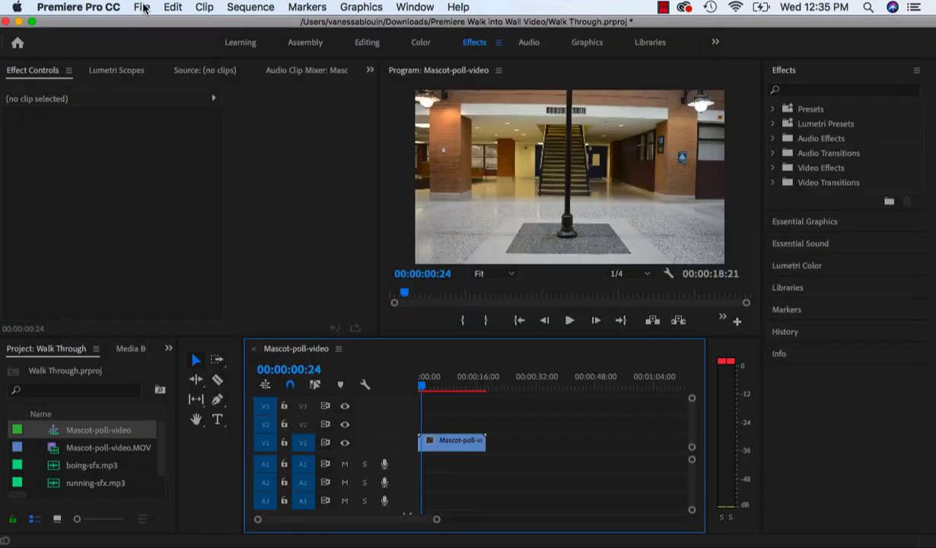
Step: Import the Mascot-poll-video1.jpg still into the project
left_click(143, 8)
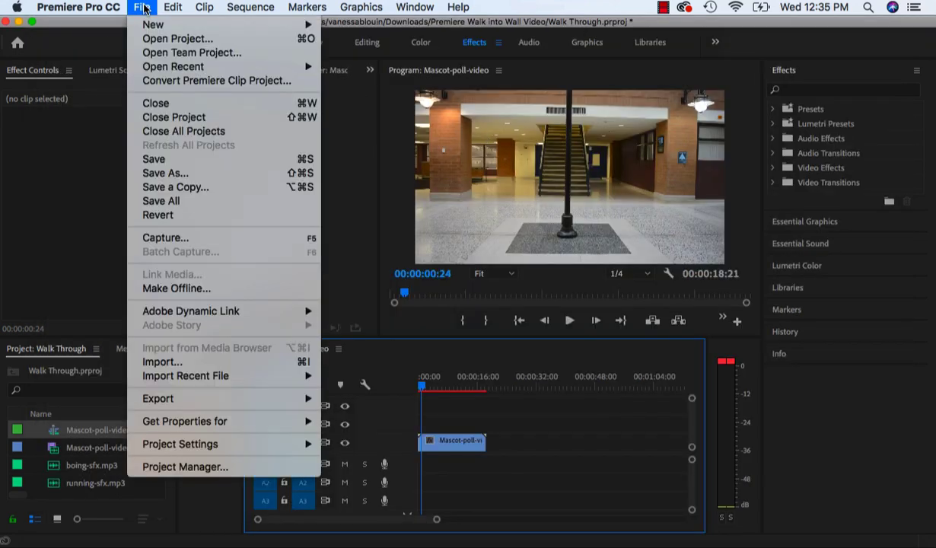
left_click(172, 362)
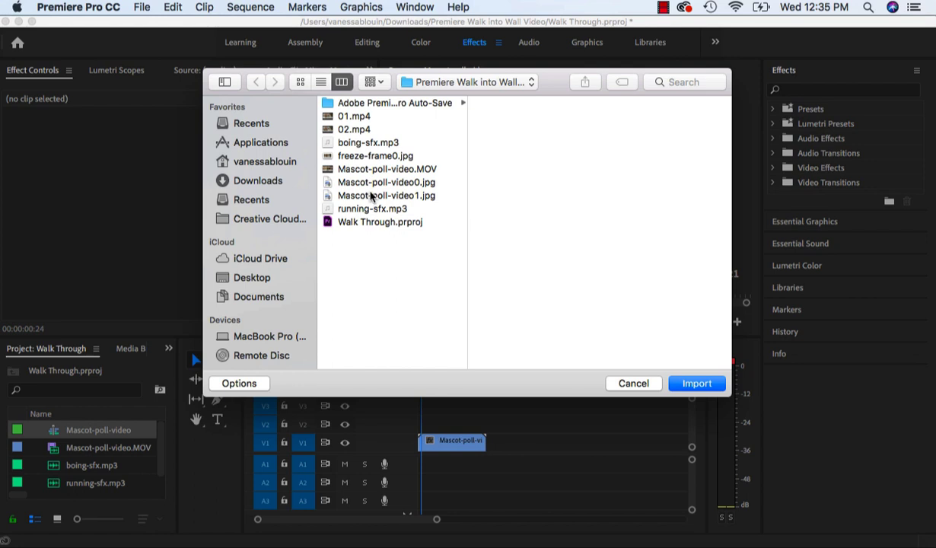
left_click(371, 196)
left_click(698, 383)
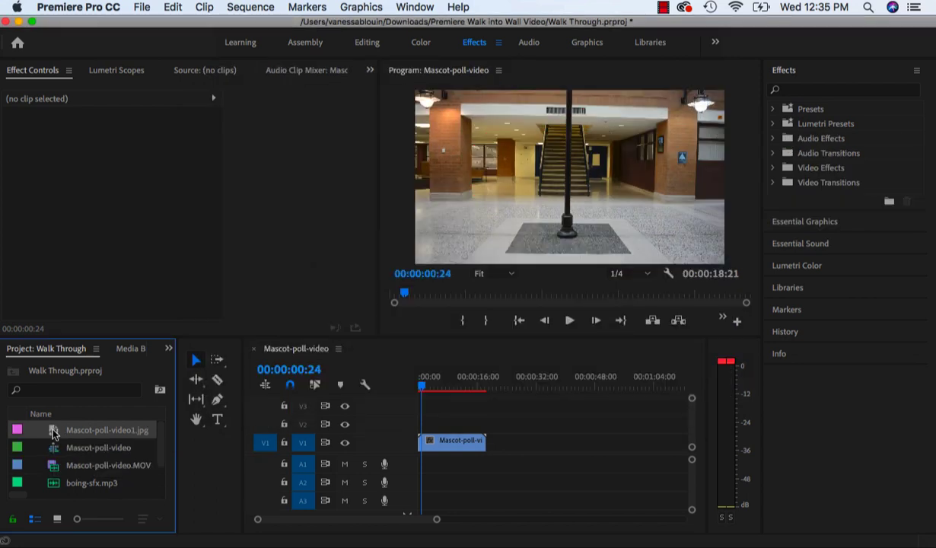
Step: Place the still on V2, hide V1's output, and stretch the still to the video's length
left_click_drag(54, 432, 425, 428)
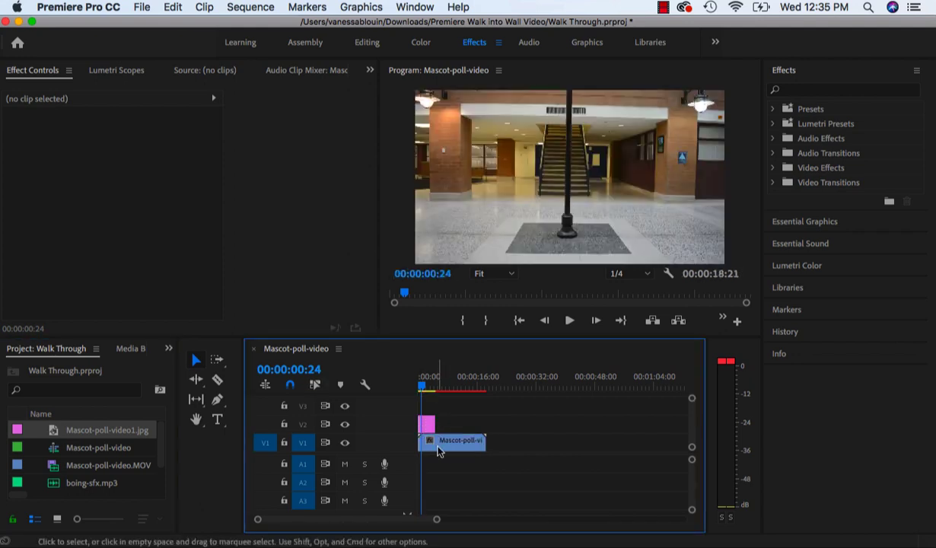
left_click(345, 444)
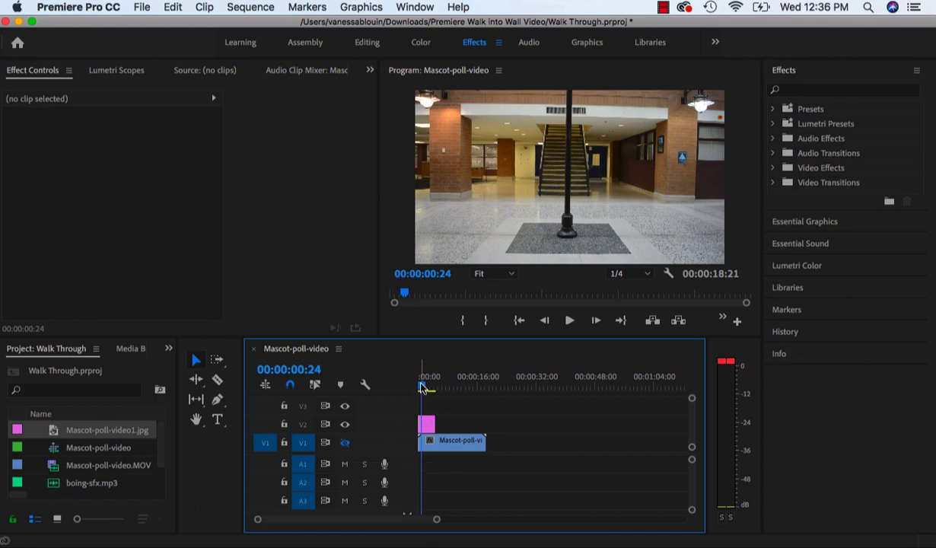
mouse_move(421, 385)
left_mouse_down()
mouse_move(452, 390)
mouse_move(418, 389)
left_mouse_up()
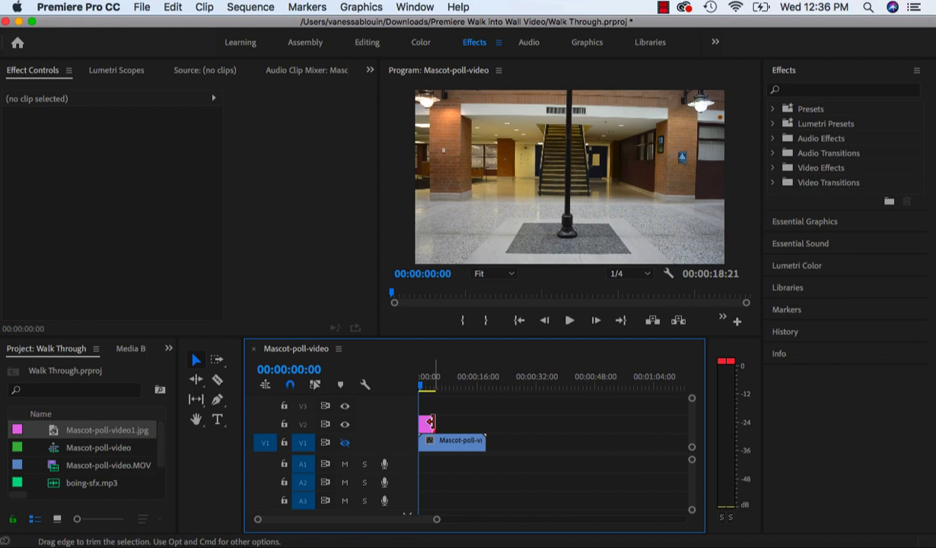
left_click_drag(431, 423, 481, 422)
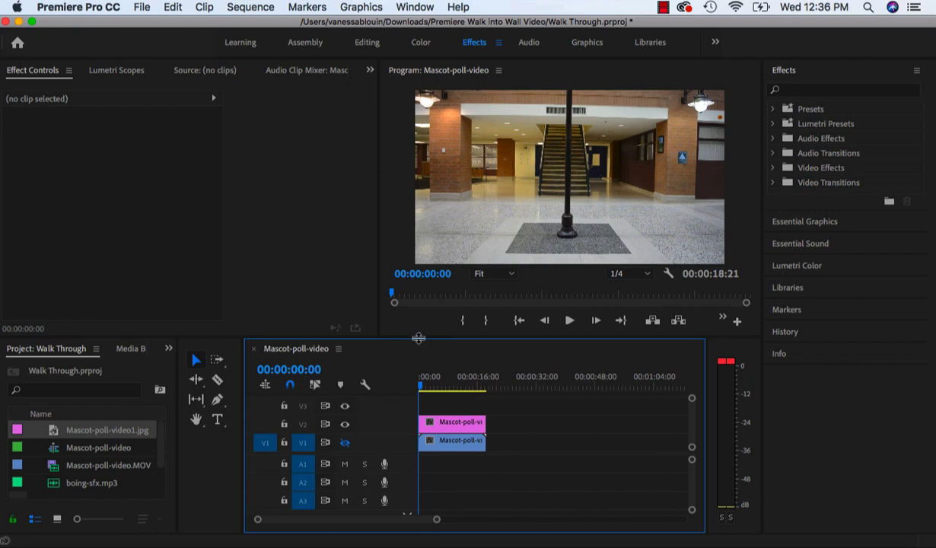
left_click_drag(422, 346, 424, 422)
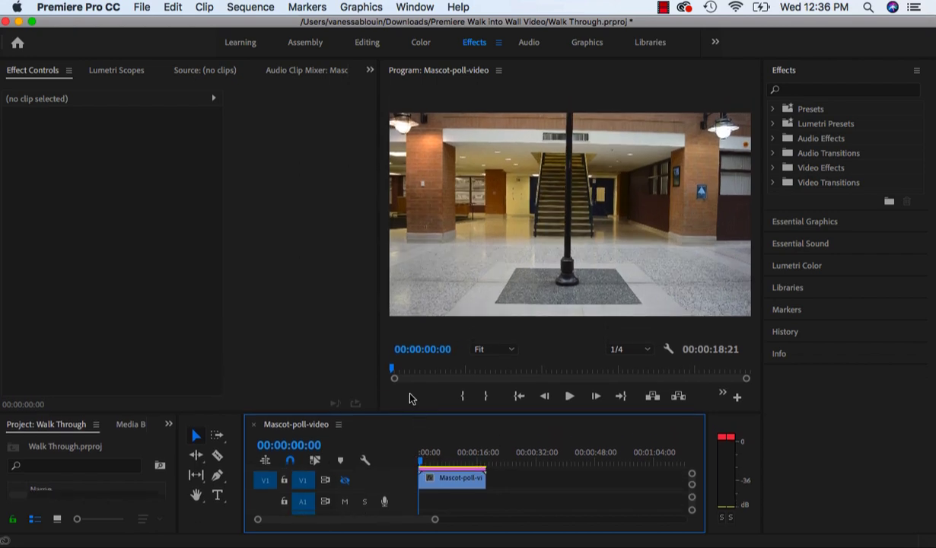
Step: Search the Effects panel for 'crop' and apply the Crop effect to the clip on the timeline
left_click_drag(380, 328, 130, 320)
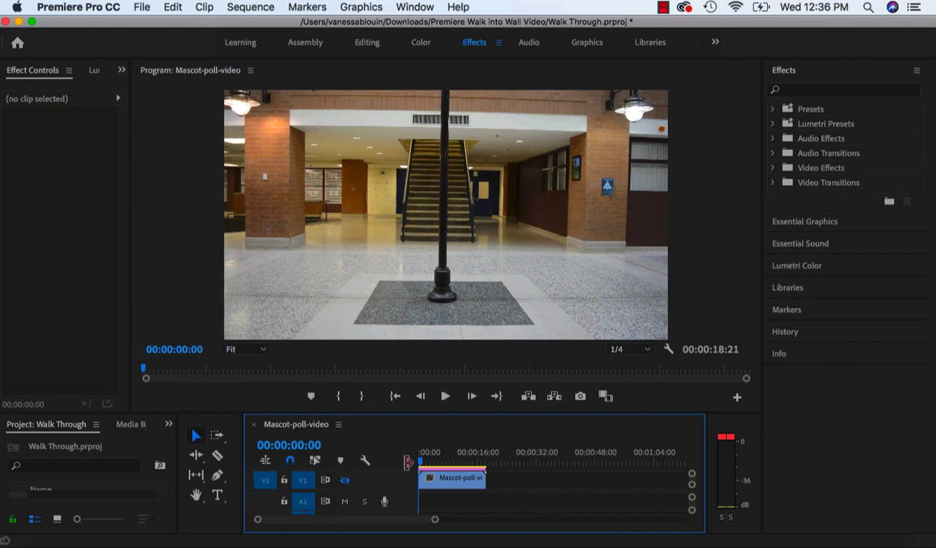
left_click(470, 487)
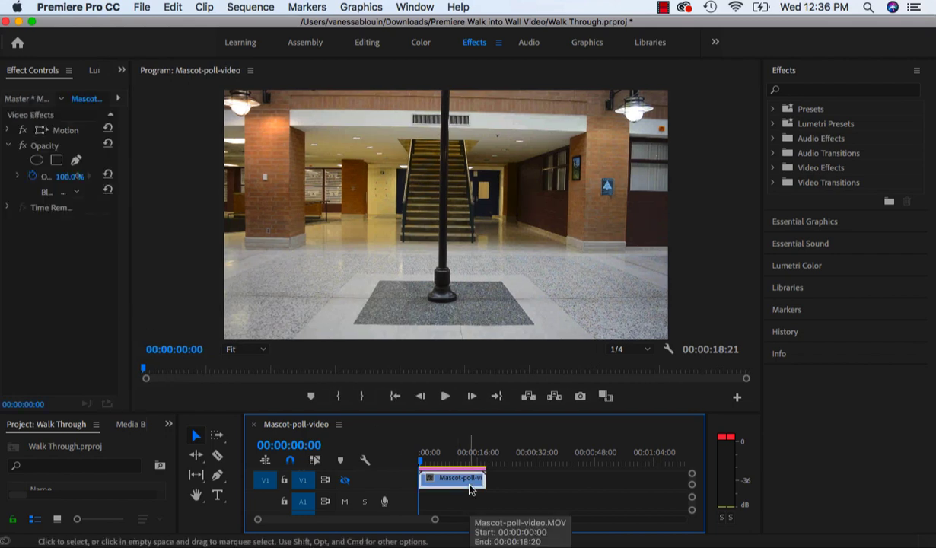
left_click(813, 92)
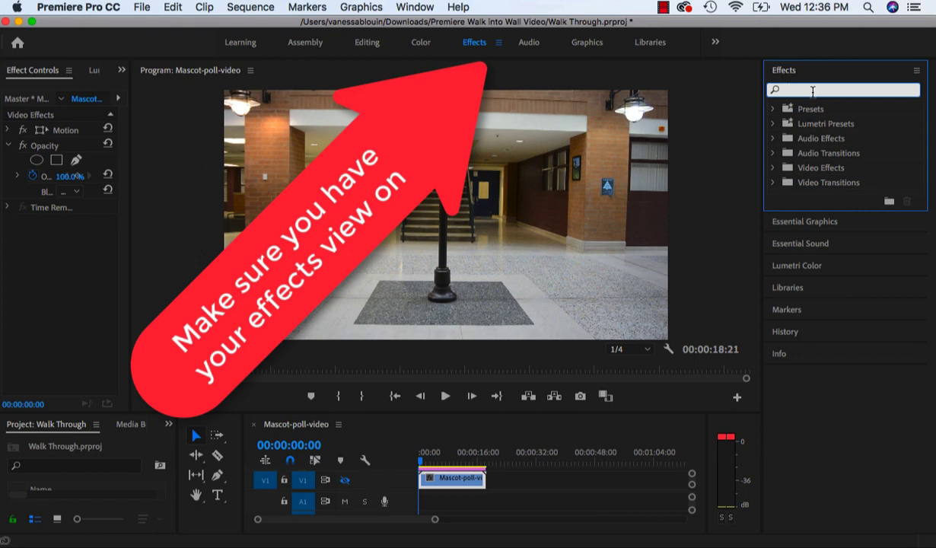
type("crop")
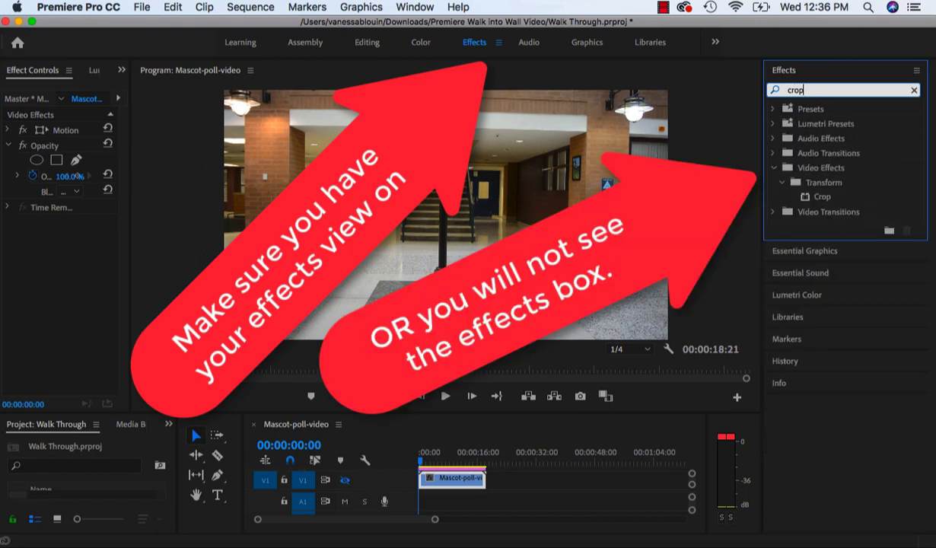
left_click_drag(822, 196, 462, 470)
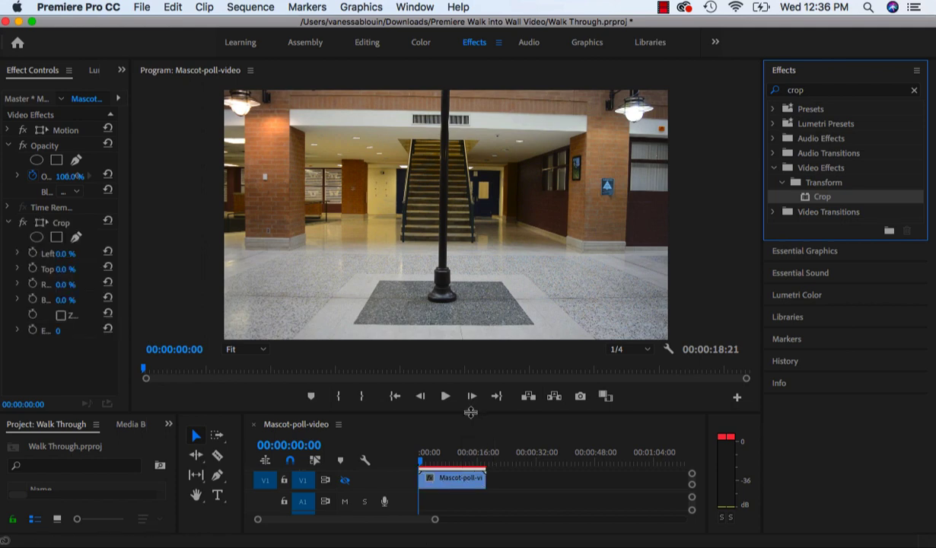
left_click_drag(469, 412, 469, 378)
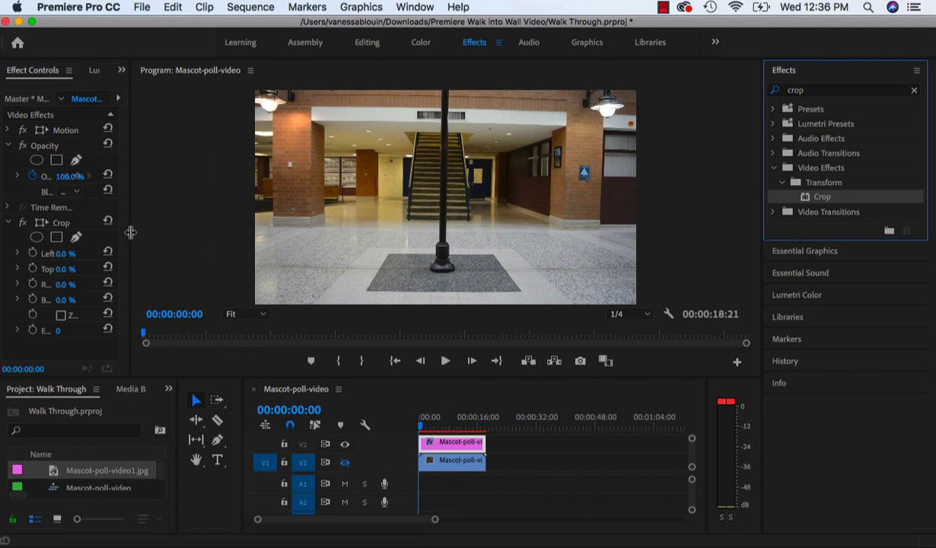
Step: Enter 50 for the Crop effect's Right value so only the still's left half remains
left_click_drag(128, 236, 223, 226)
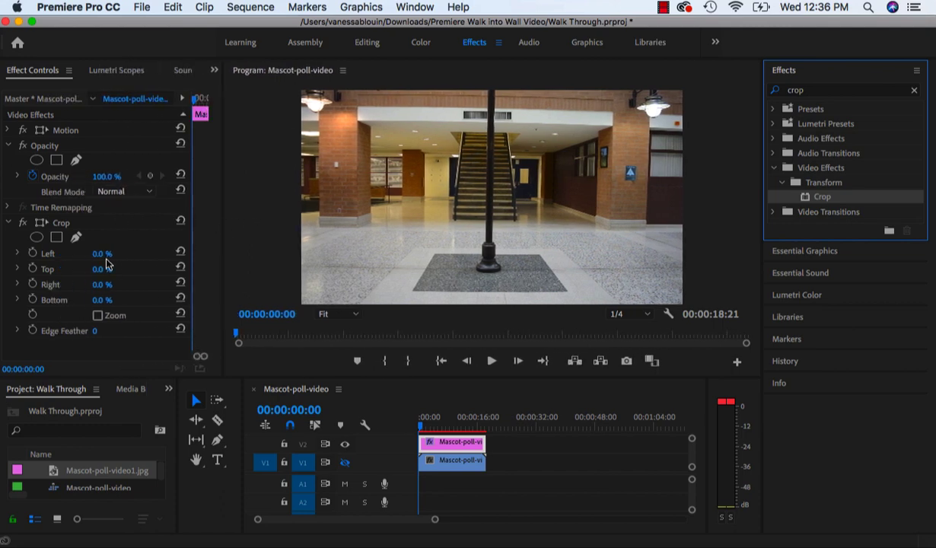
left_click(100, 286)
left_click_drag(100, 284, 143, 284)
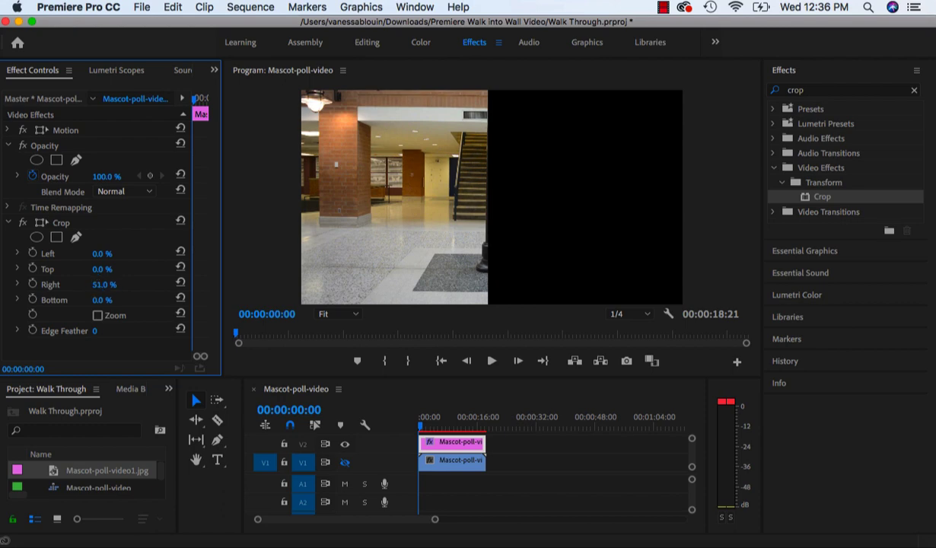
left_click(100, 285)
type("50")
key("Return")
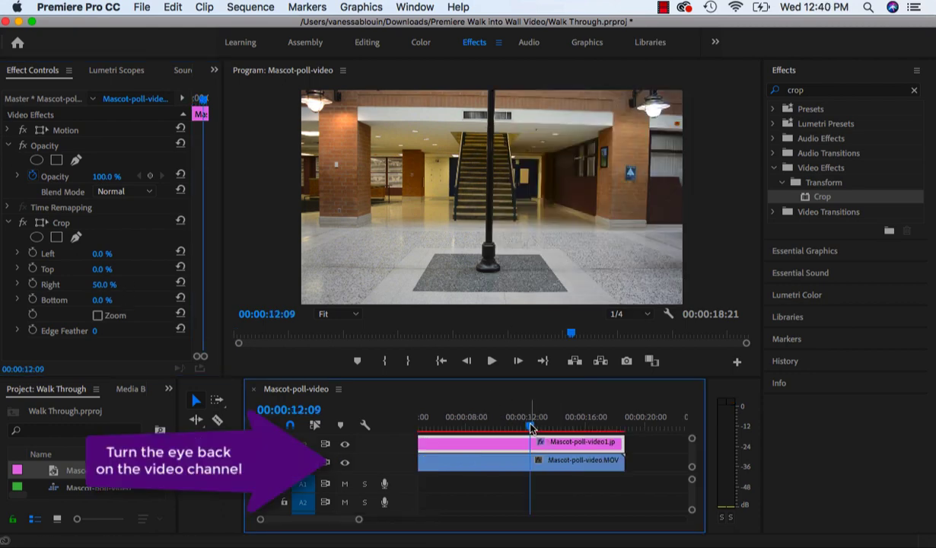
Step: Play to 00:00:12:00 and toggle the frozen still on and off to compare the illusion
left_click_drag(530, 429, 560, 426)
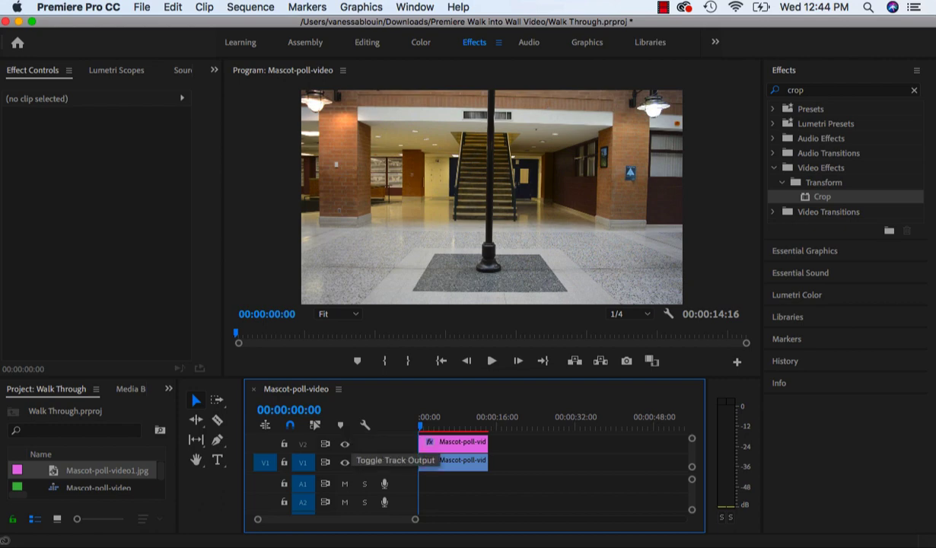
left_click(345, 443)
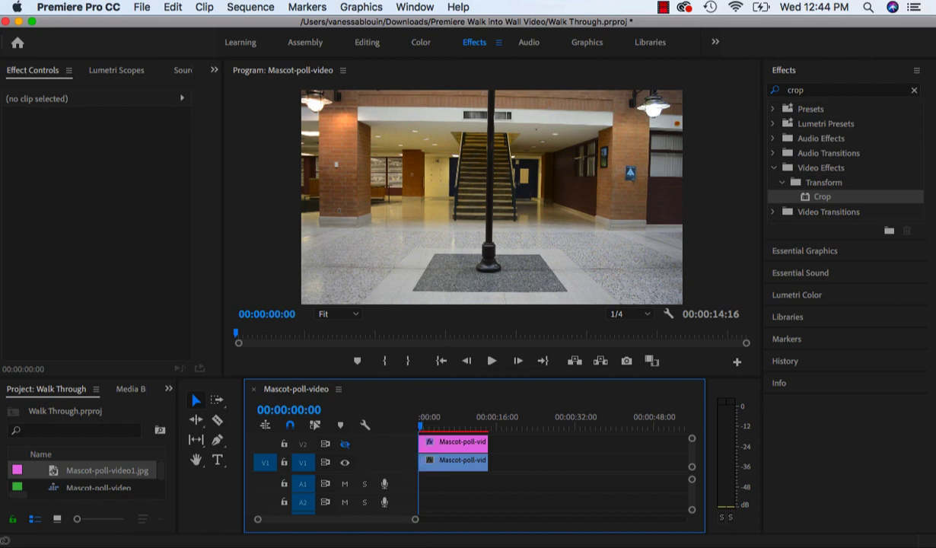
key("space")
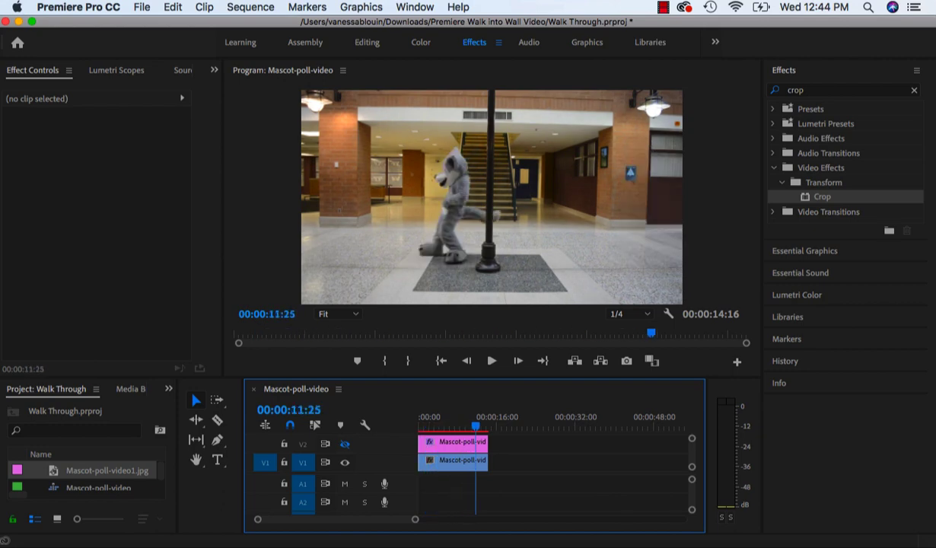
key("space")
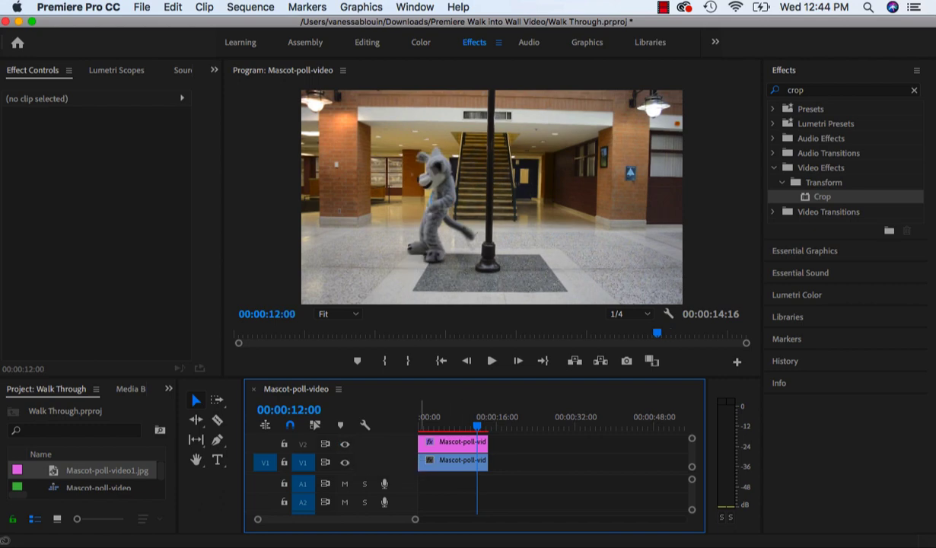
left_click(345, 444)
left_click(344, 444)
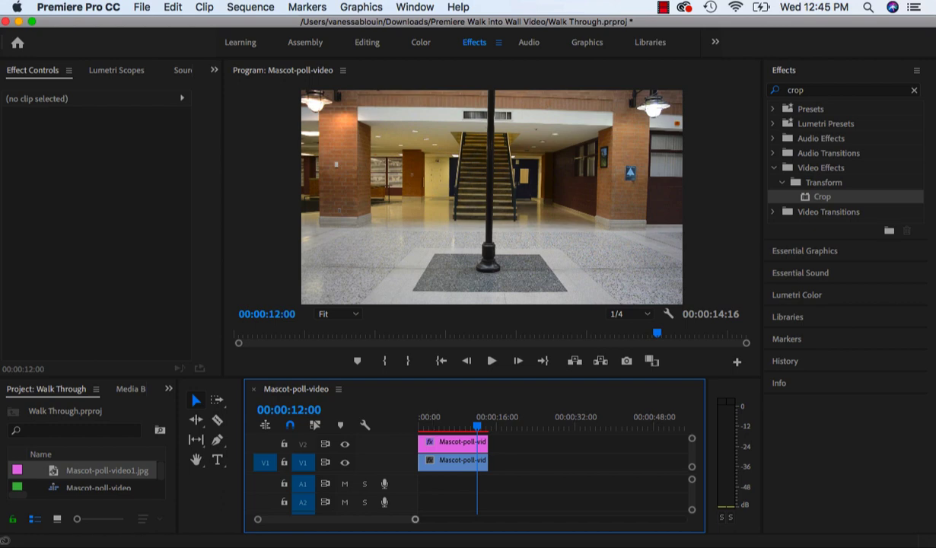
Step: Add boing-sfx.mp3 to track A1 where the mascot meets the pole
key("equal")
key("equal")
key("equal")
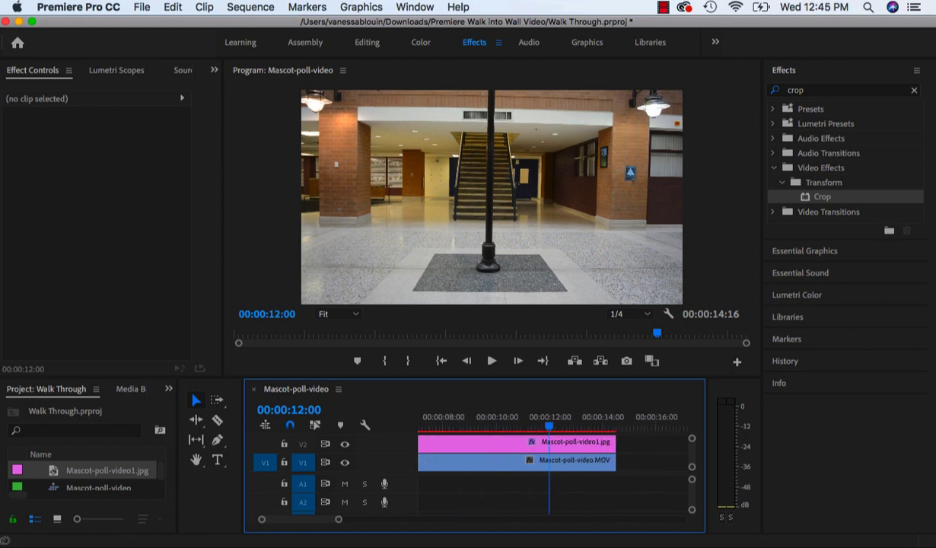
key("j")
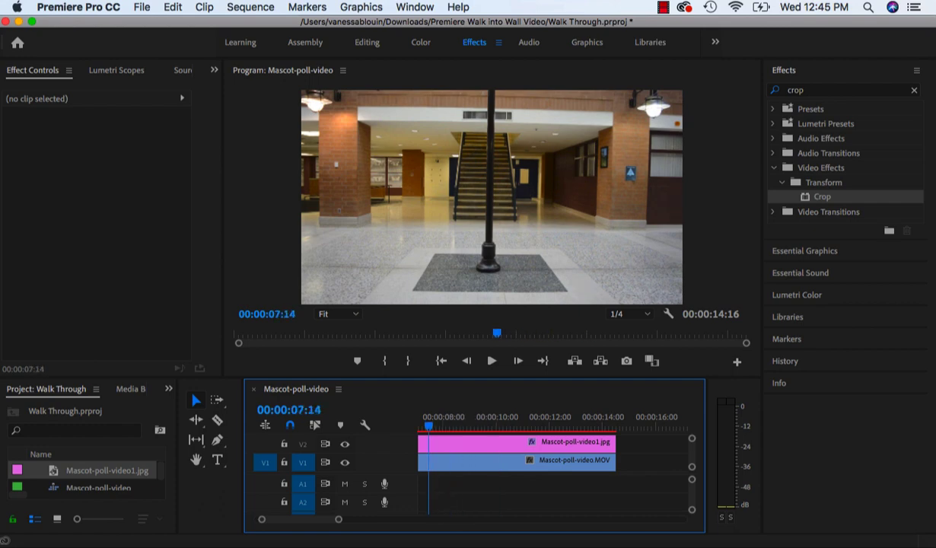
key("l")
key("k")
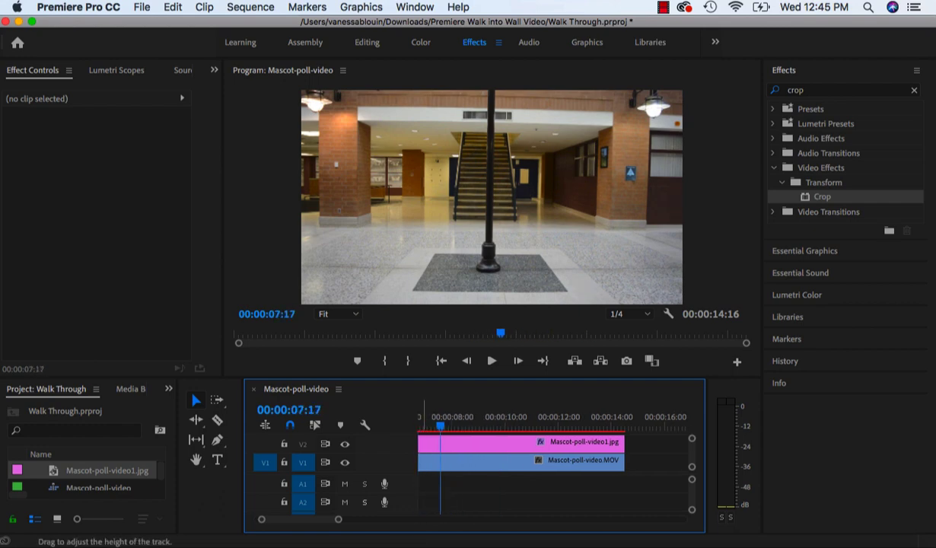
key("=")
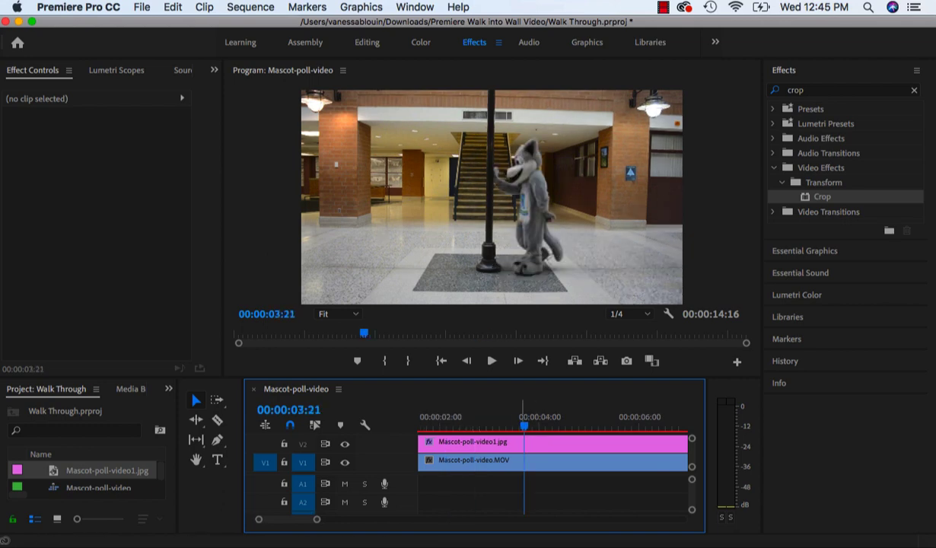
left_click_drag(183, 374, 183, 327)
left_click_drag(91, 454, 529, 459)
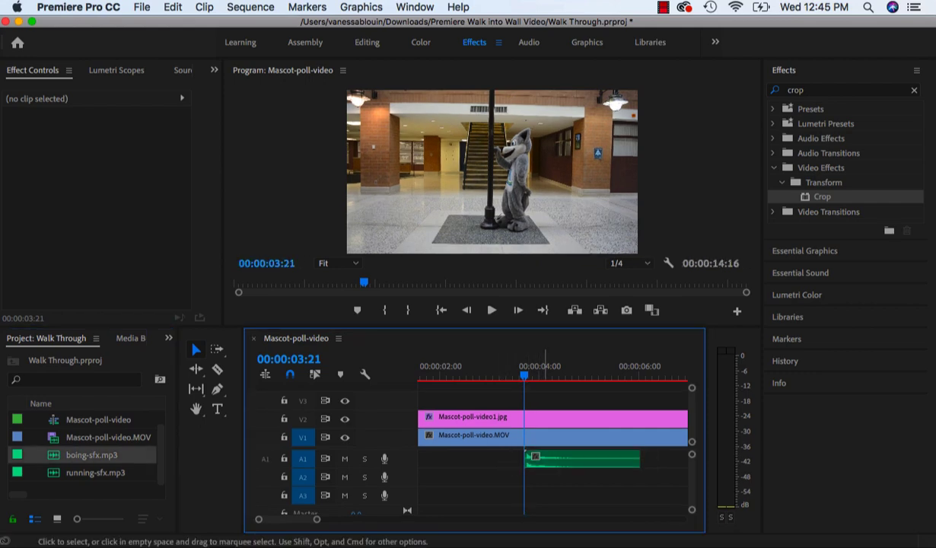
Step: Step the playhead back frame by frame to about 00:00:10:05, just before the mascot re-enters
scroll(556, 457, "down", 5)
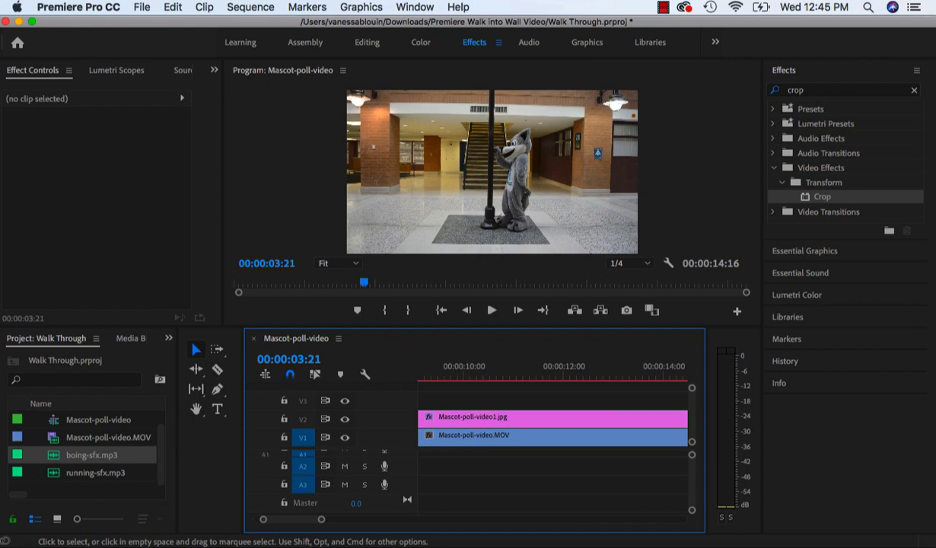
key("Down")
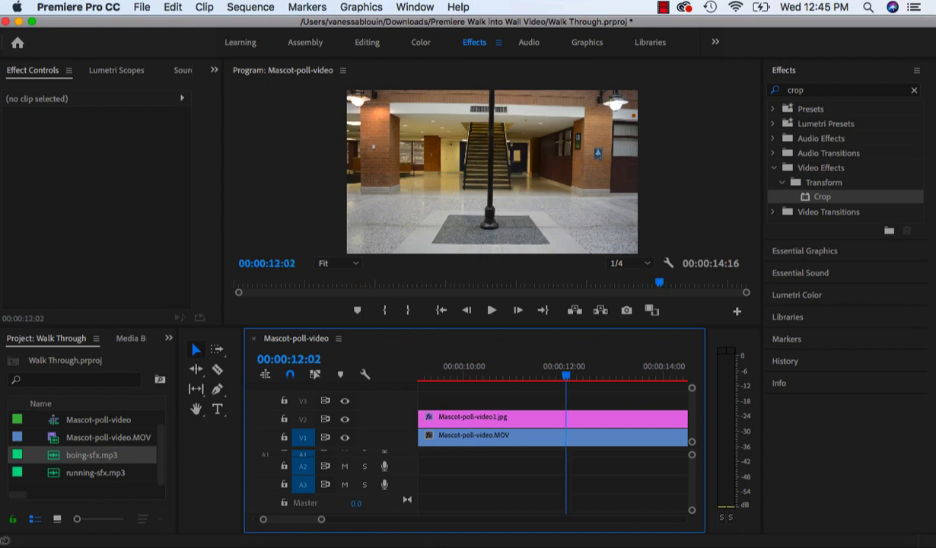
key("Left")
key("Left")
key("Left")
key("Left")
key("Left")
key("Left")
key("Left")
key("Left")
key("Left")
key("Left")
key("Left")
key("Left")
key("Left")
key("Left")
key("Left")
key("Left")
key("Left")
key("Left")
key("Left")
key("Left")
key("Left")
key("Left")
key("Left")
key("Left")
key("Left")
key("Left")
key("Left")
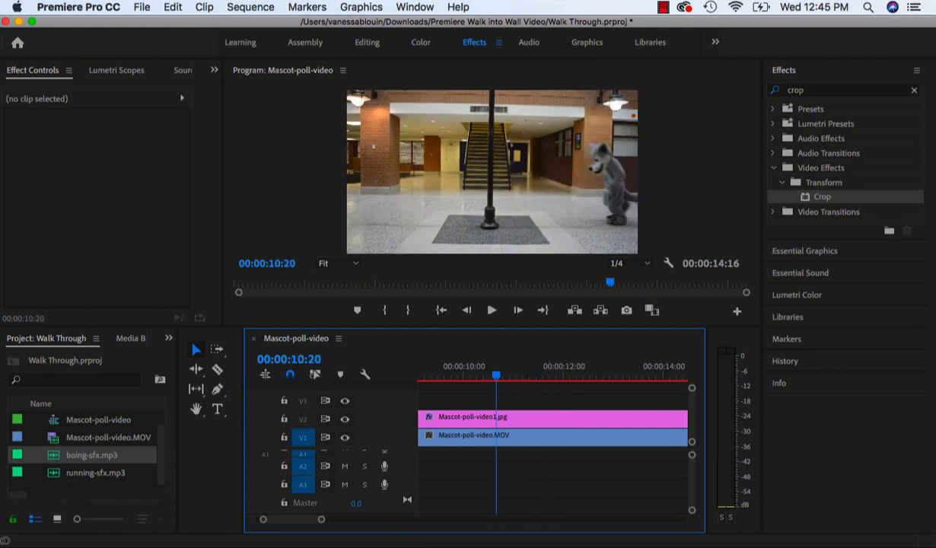
key("Left")
key("Left")
key("Left")
key("Left")
key("Left")
key("Left")
key("Left")
key("Left")
key("Left")
key("Left")
key("Left")
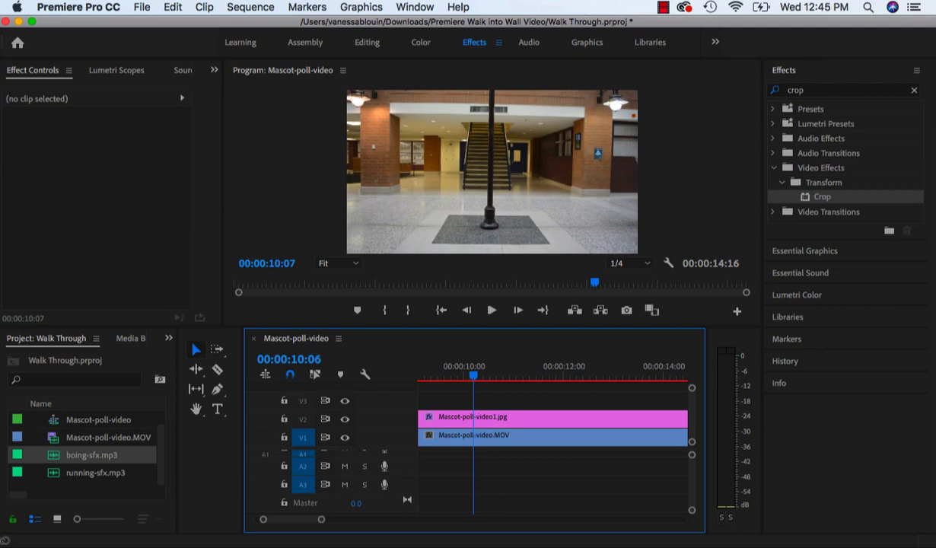
key("Left")
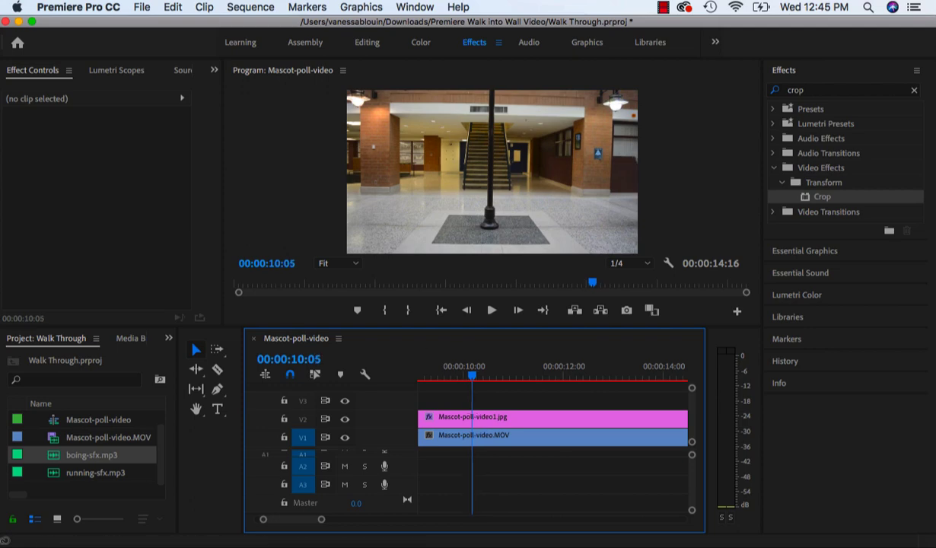
Step: Add running-sfx.mp3 to track A2 at the playhead and play the section to hear it
left_click_drag(95, 472, 478, 461)
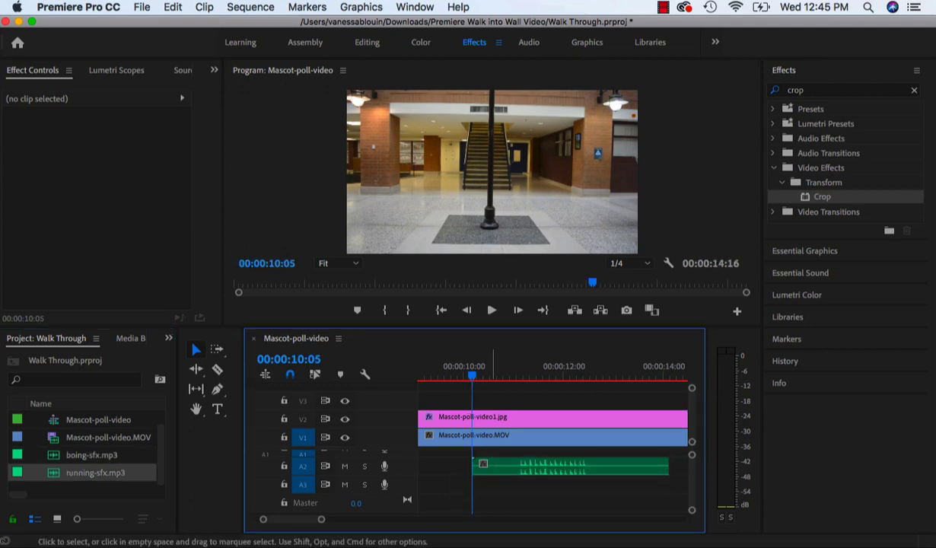
key("space")
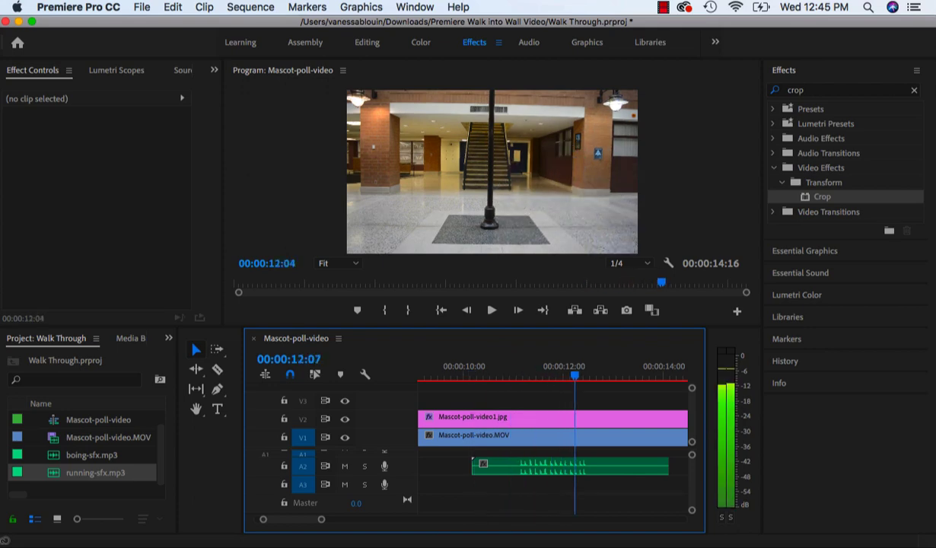
key("space")
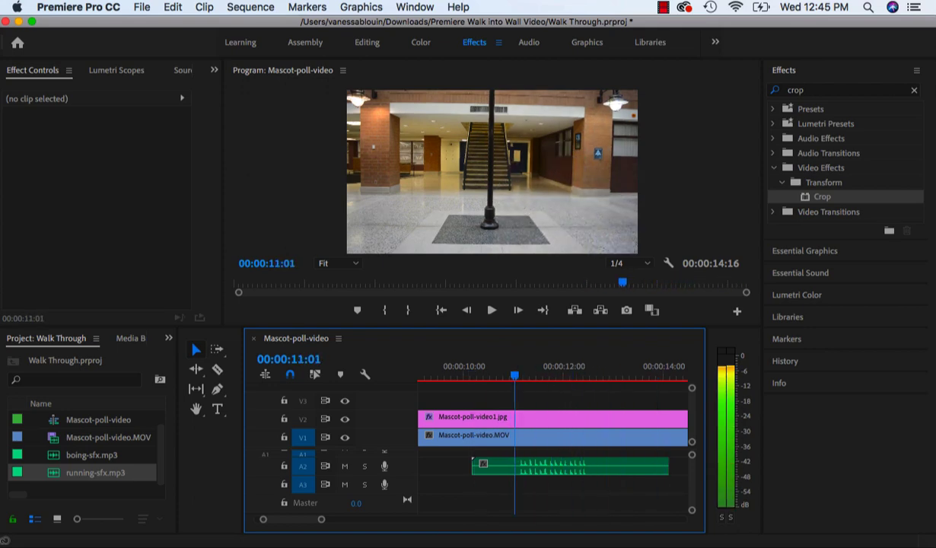
key("space")
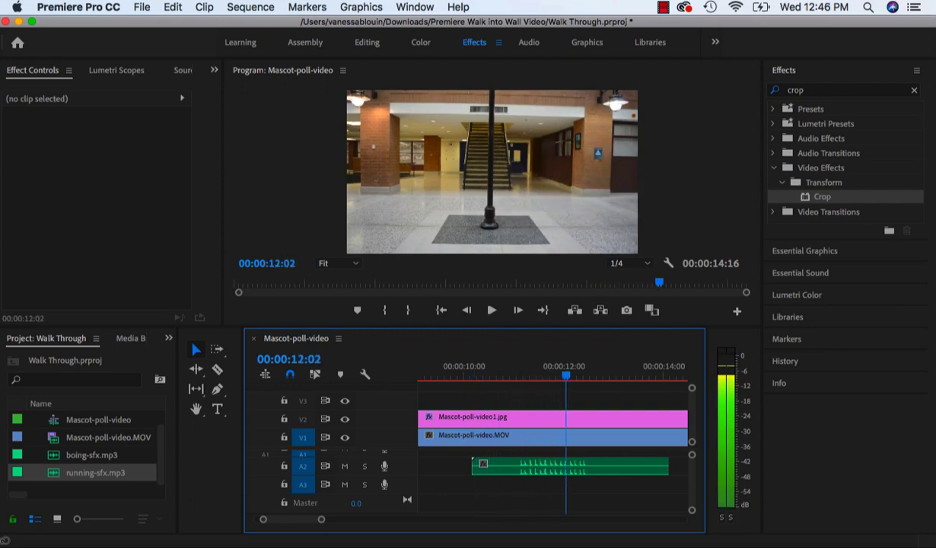
key("space")
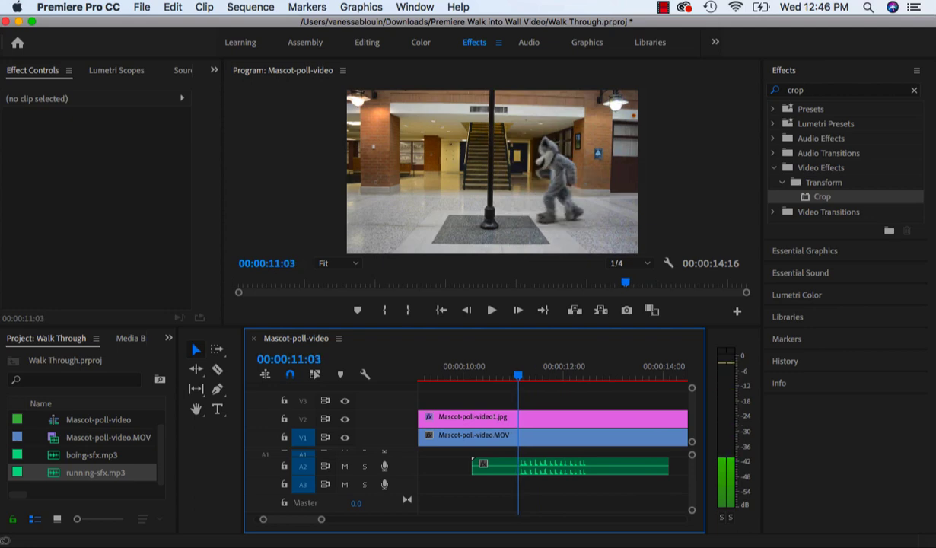
Step: Trim the running sound's start and slide it to begin at about 00:00:10:05
left_click(570, 465)
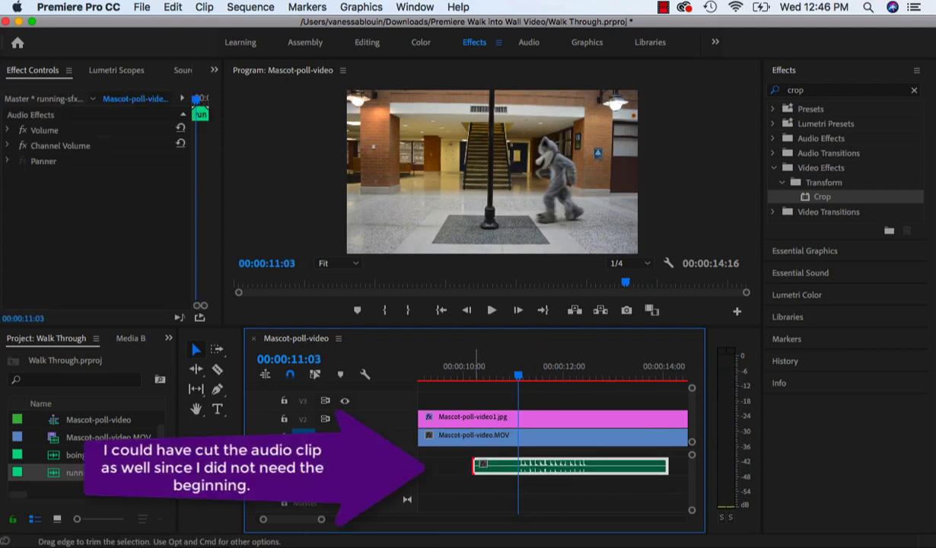
left_click_drag(473, 465, 520, 465)
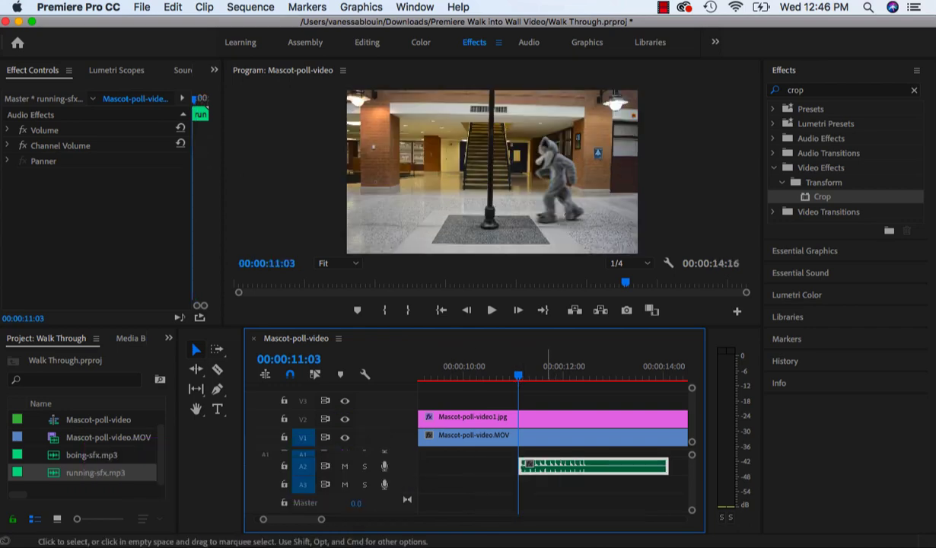
key("Left")
key("Left")
key("Left")
key("Left")
key("Left")
key("Left")
key("Left")
key("Left")
key("Left")
key("Left")
key("Left")
key("Left")
key("Left")
key("Left")
key("Left")
key("Left")
key("Left")
key("Left")
key("Left")
key("Left")
key("Left")
key("Left")
key("Left")
key("Left")
key("Left")
key("Left")
key("Left")
key("Left")
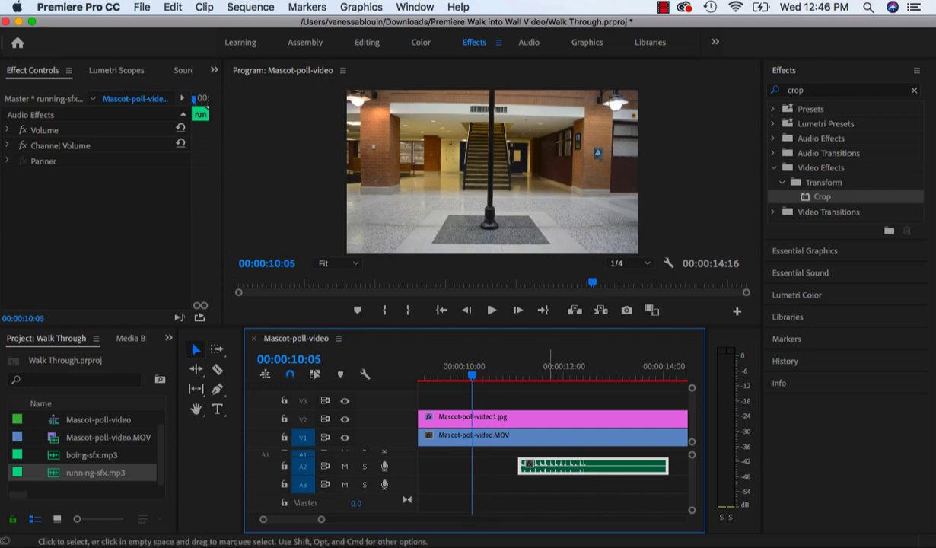
left_click_drag(602, 466, 556, 466)
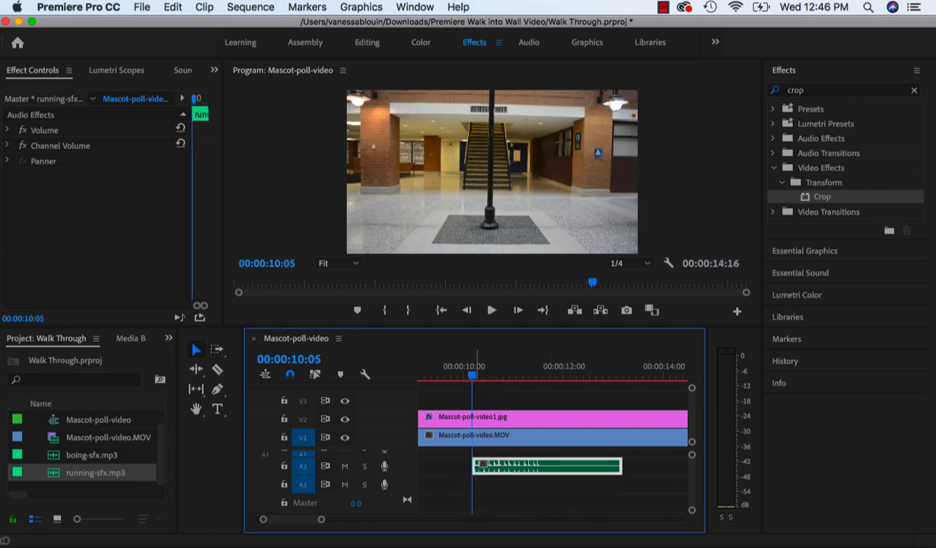
key("space")
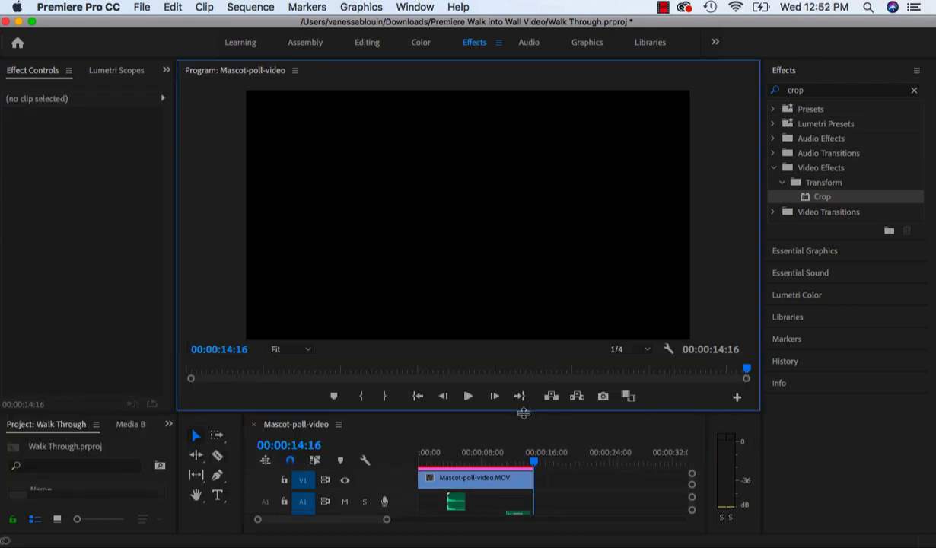
Step: Resize the panels to enlarge the Program monitor, rewind to 00:00:00:00, and play through to 14:16
left_click_drag(524, 413, 519, 464)
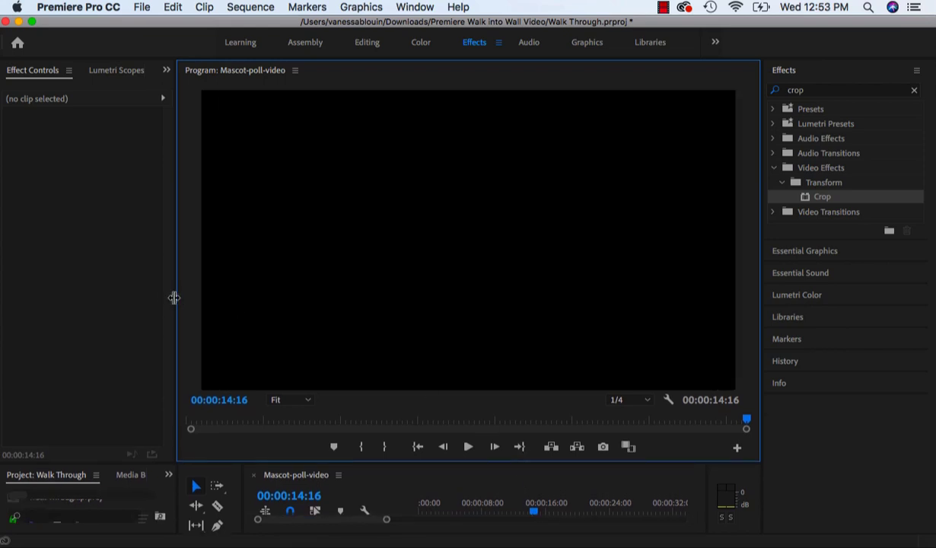
left_click_drag(175, 298, 120, 294)
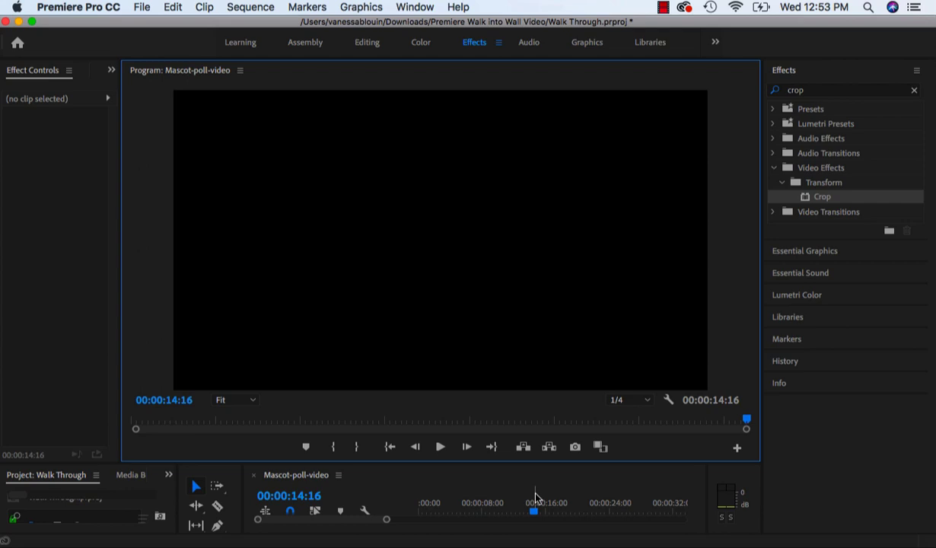
left_click_drag(532, 511, 390, 524)
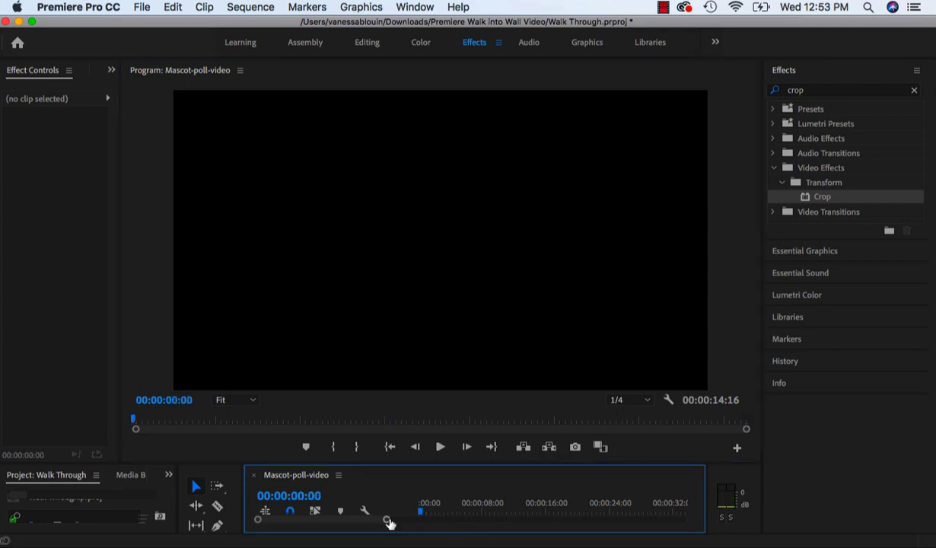
left_click_drag(416, 462, 417, 291)
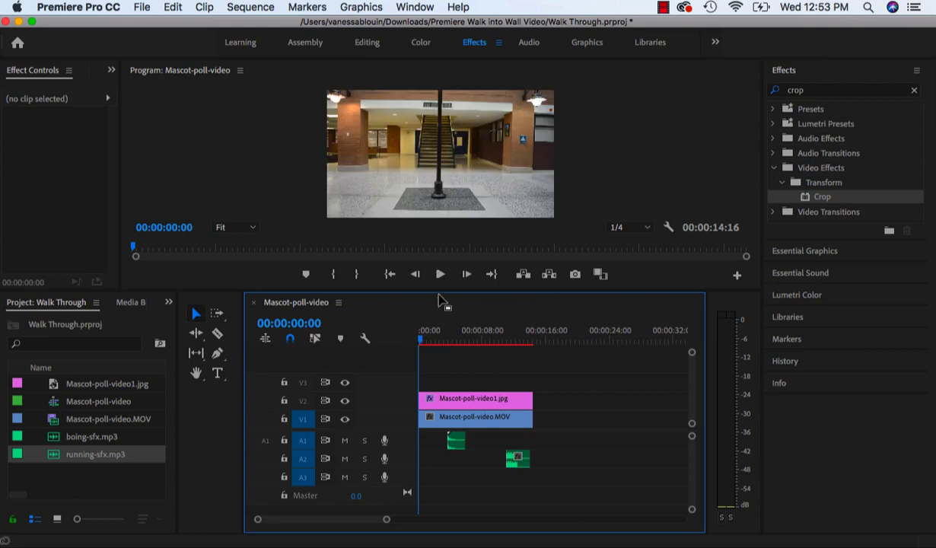
left_click_drag(440, 294, 439, 394)
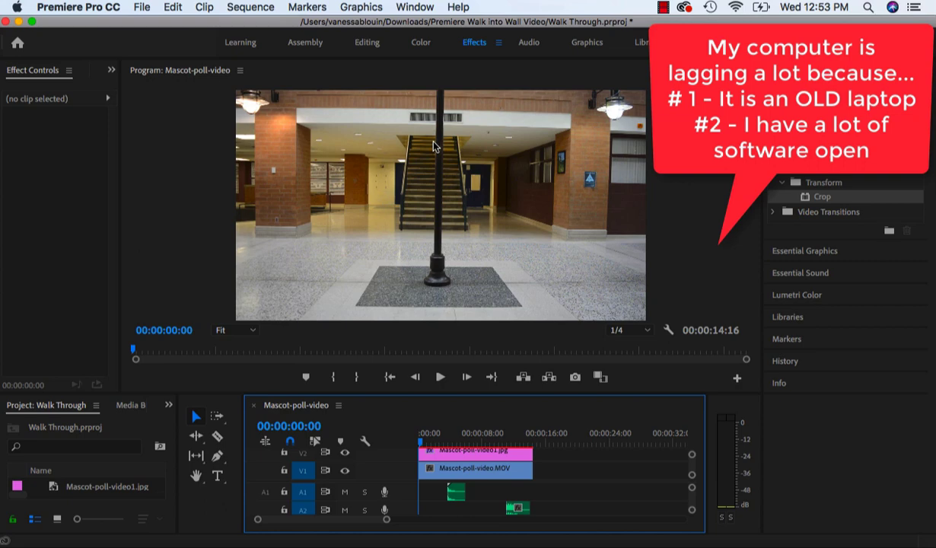
key("space")
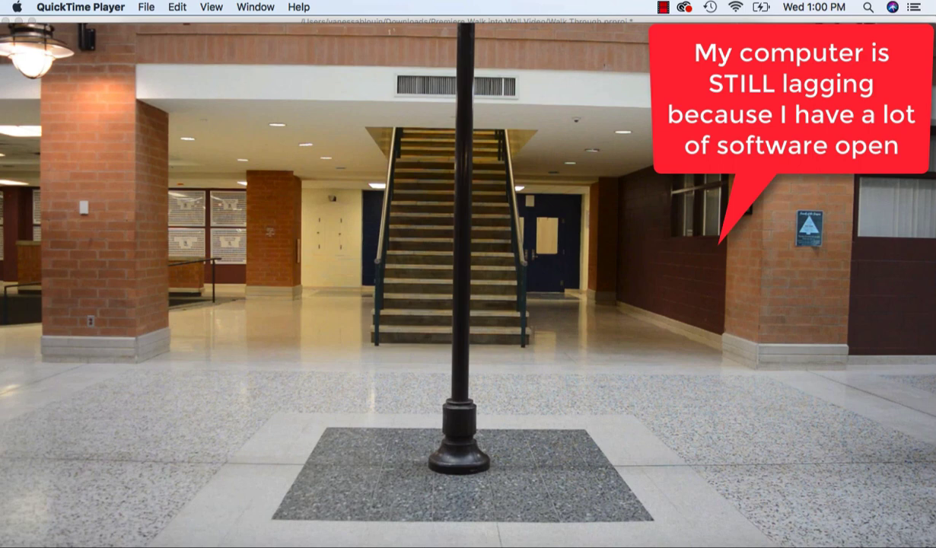
Step: Show the roughly 15-second Mascot-poll-video.mp4 in QuickTime Player, starting at 00:00
mouse_move(628, 249)
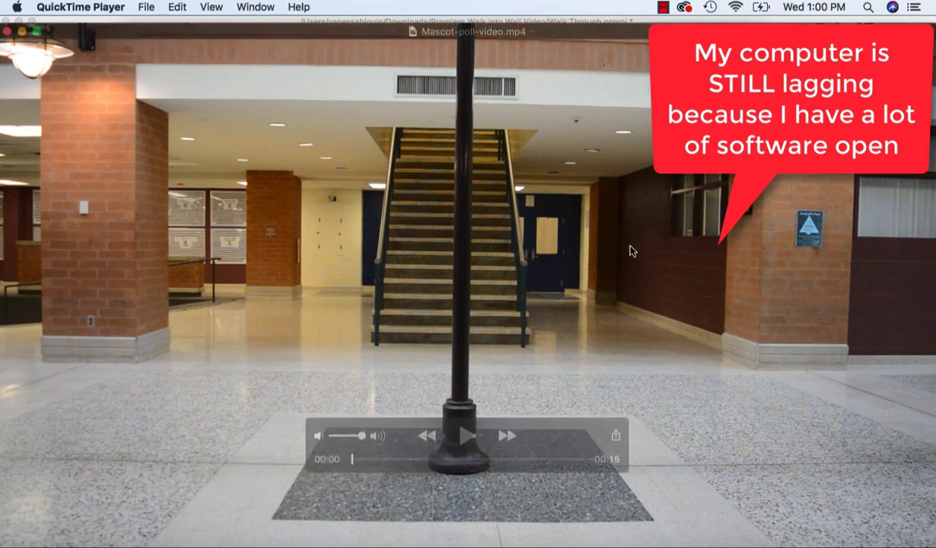